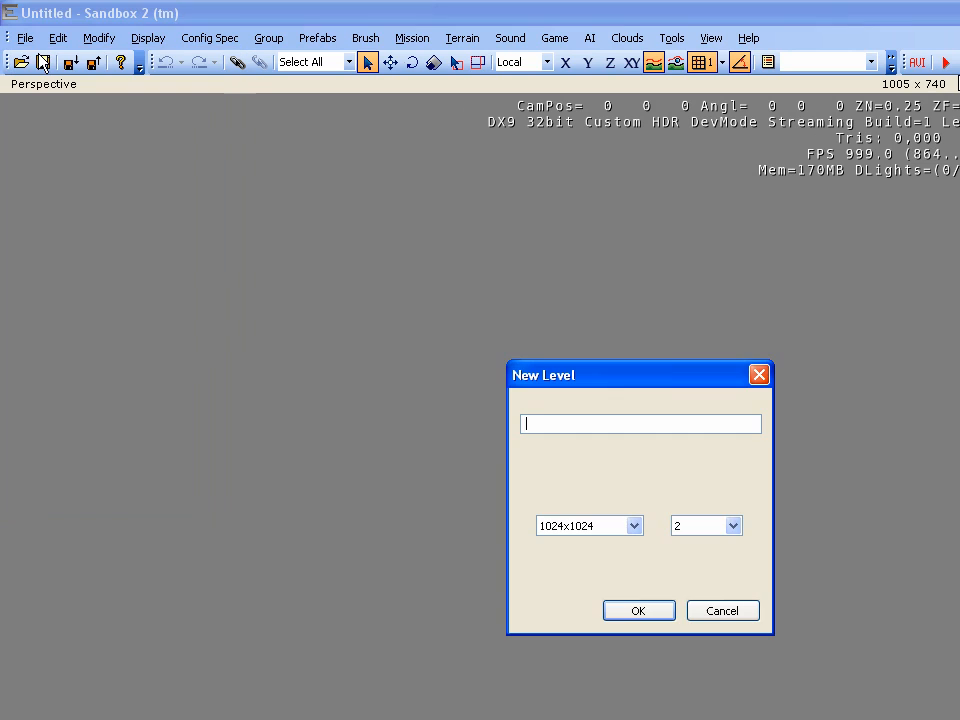
# Create a new level named "Tutorial Map" with a 2048x2048 heightmap and 1 meter per unit.
pyautogui.write('Tutorial Map')
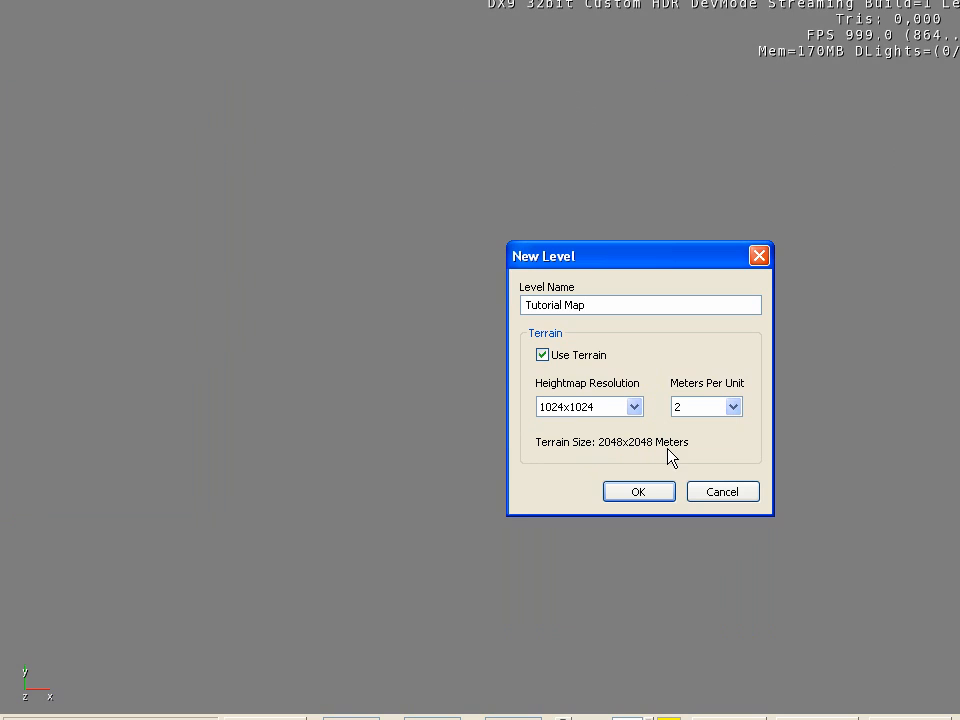
pyautogui.click(633, 407)
pyautogui.click(580, 476)
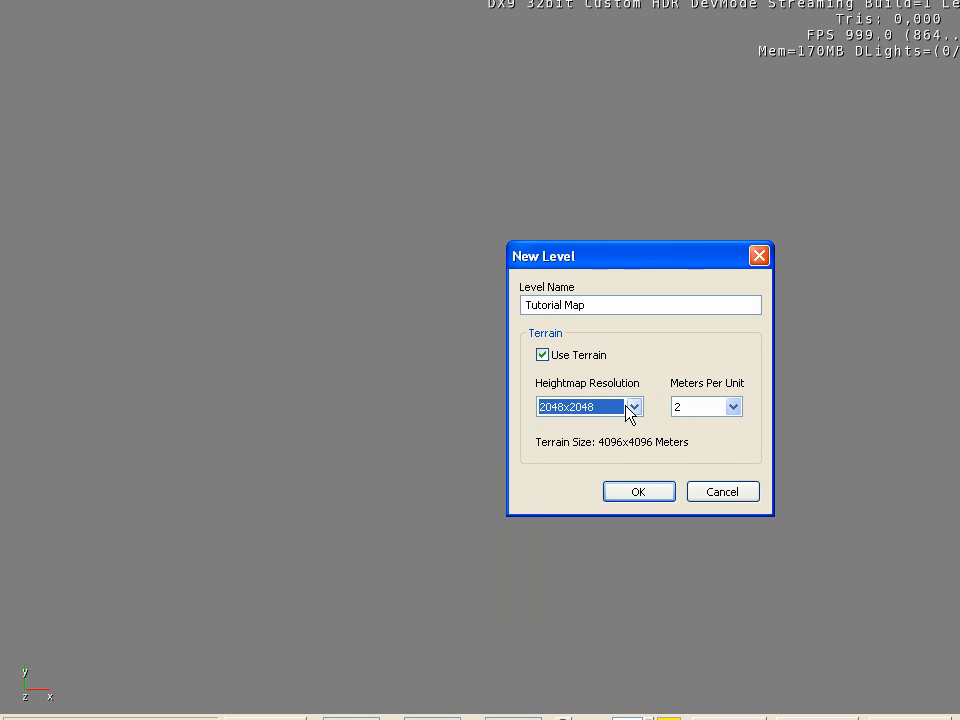
pyautogui.click(700, 408)
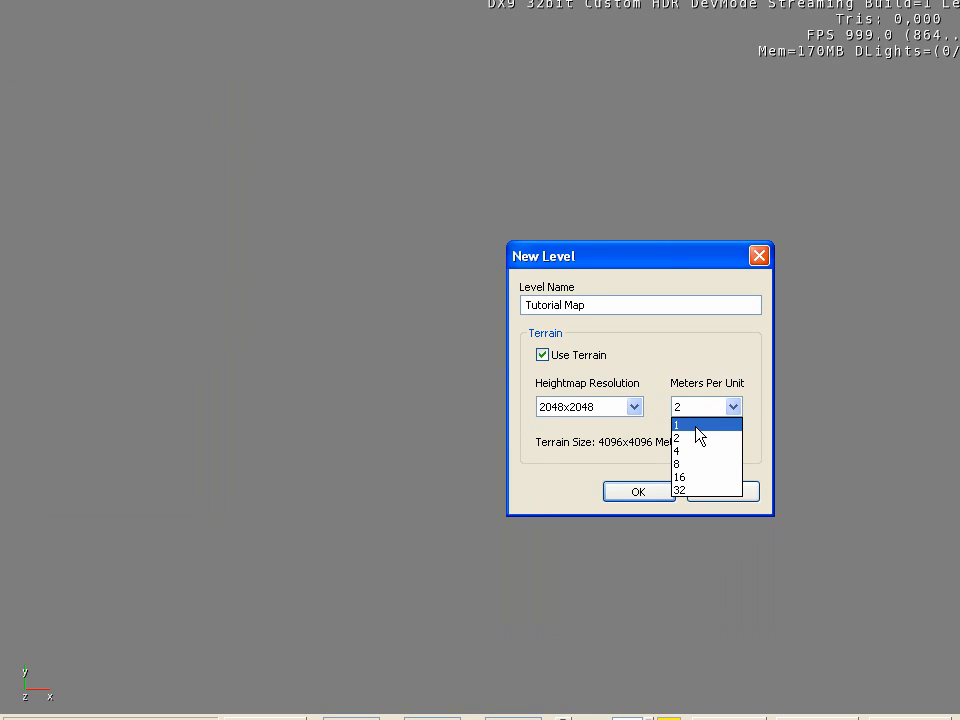
pyautogui.click(695, 423)
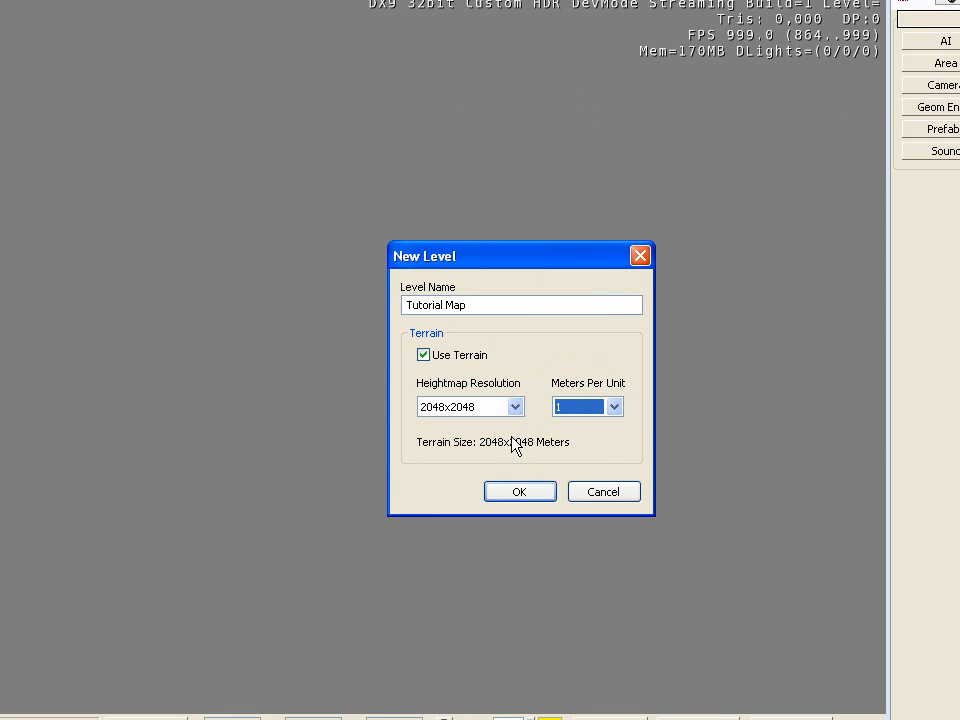
pyautogui.click(531, 497)
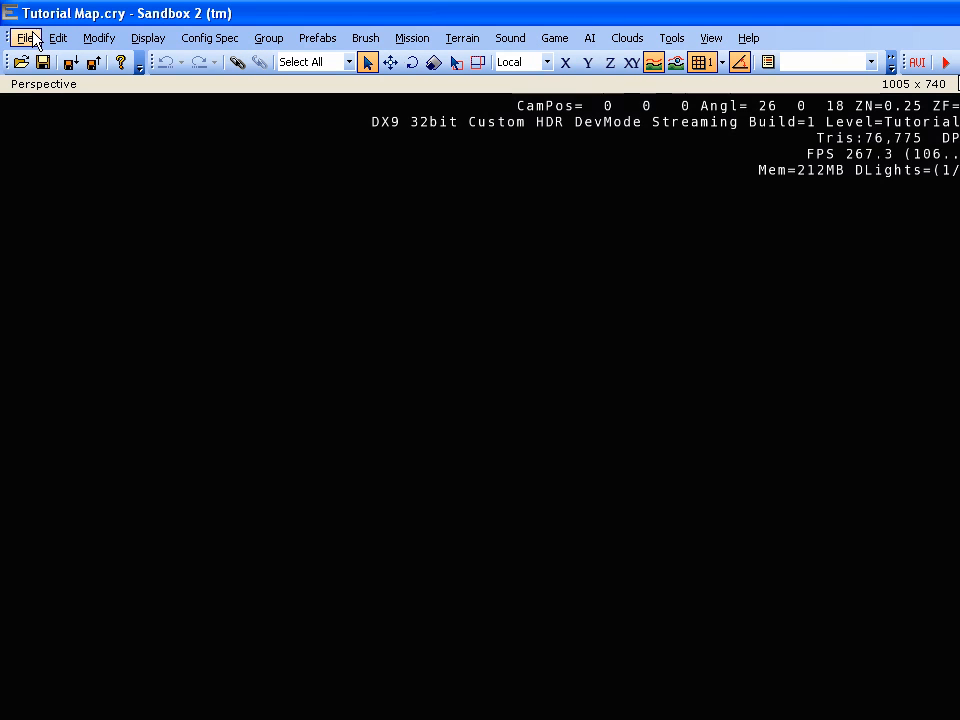
# Generate the terrain surface texture at 4096 x 4096.
pyautogui.click(25, 38)
pyautogui.click(64, 198)
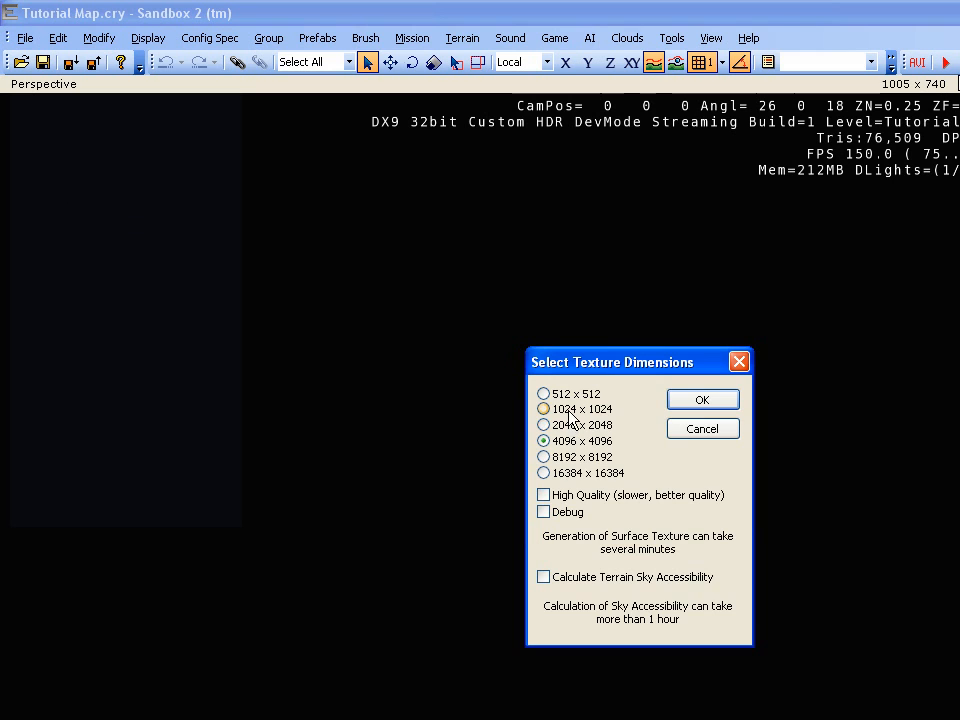
pyautogui.click(700, 402)
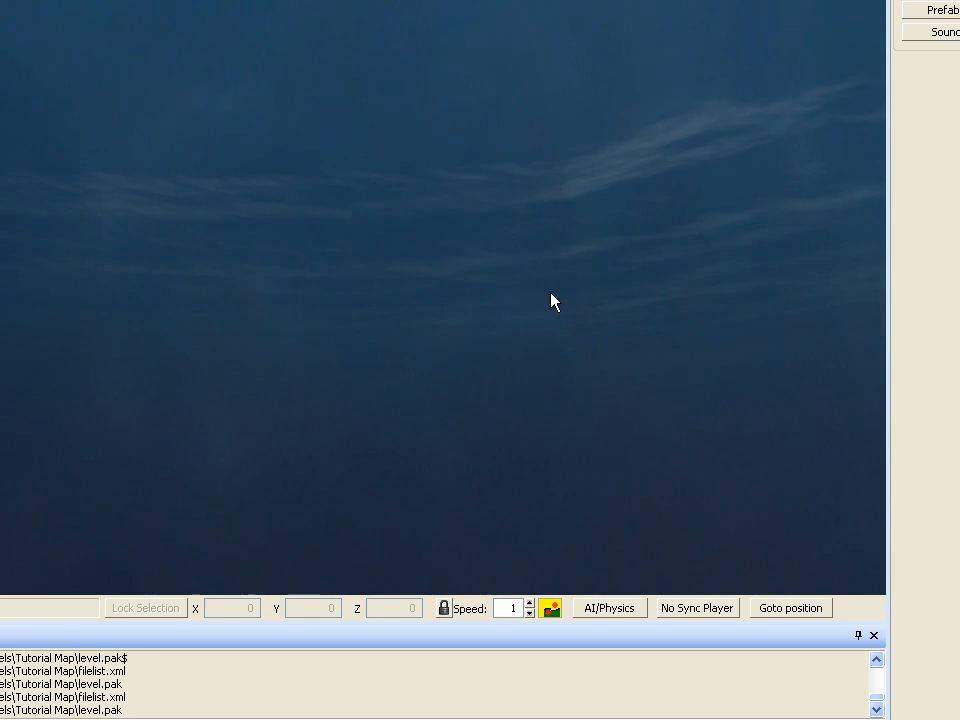
pyautogui.moveTo(455, 294)
pyautogui.mouseDown(button='right')
pyautogui.moveTo(448, 303)
pyautogui.moveTo(463, 281)
pyautogui.mouseUp(button='right')
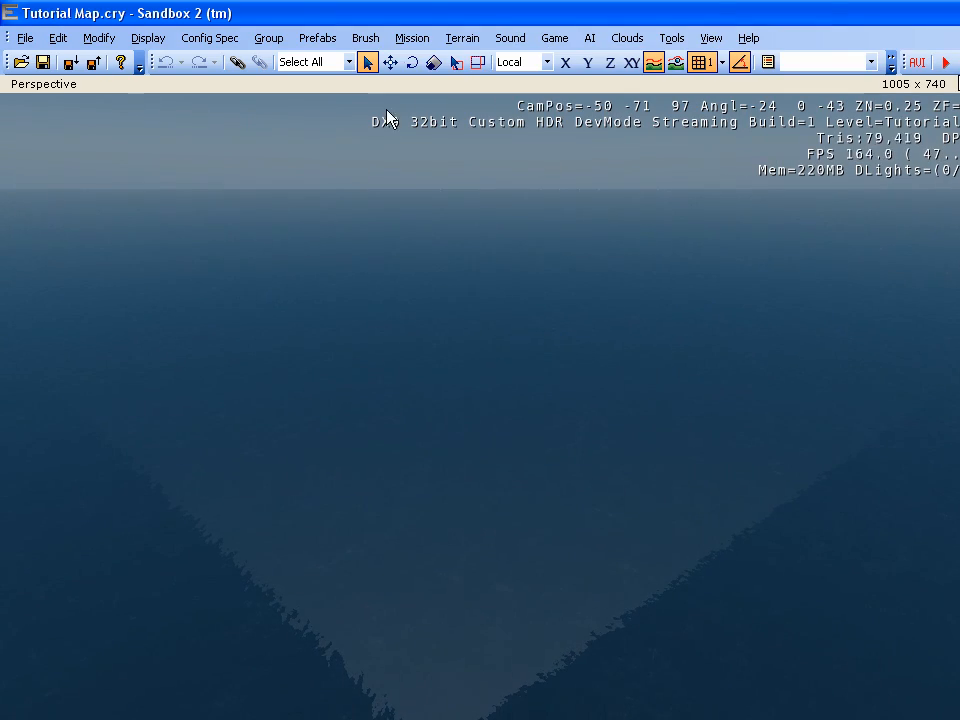
pyautogui.click(462, 40)
pyautogui.click(467, 58)
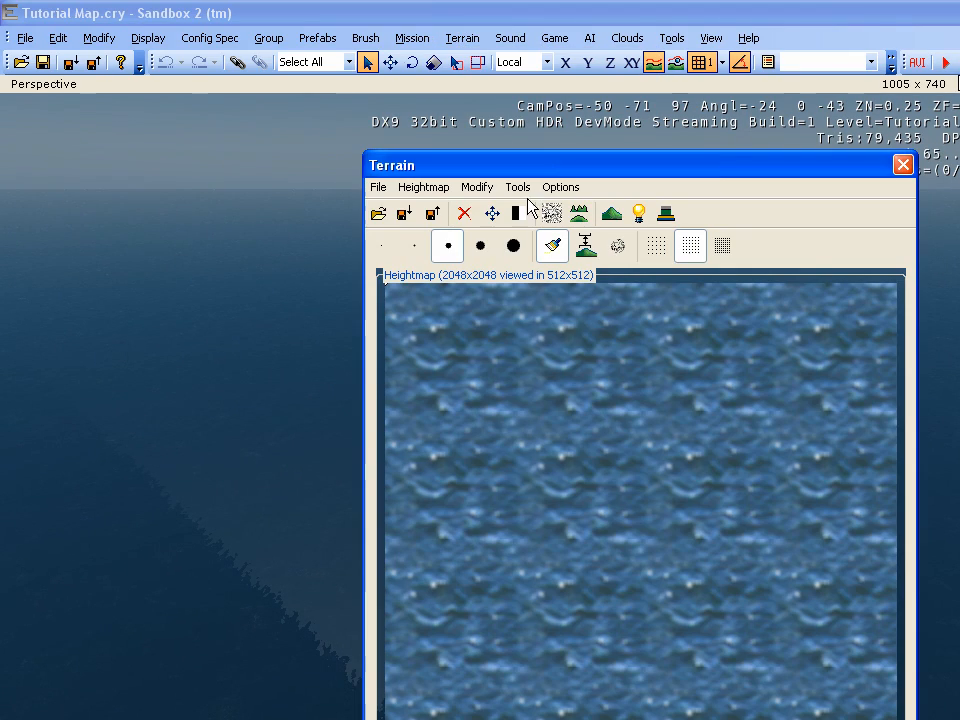
pyautogui.click(491, 188)
pyautogui.click(491, 188)
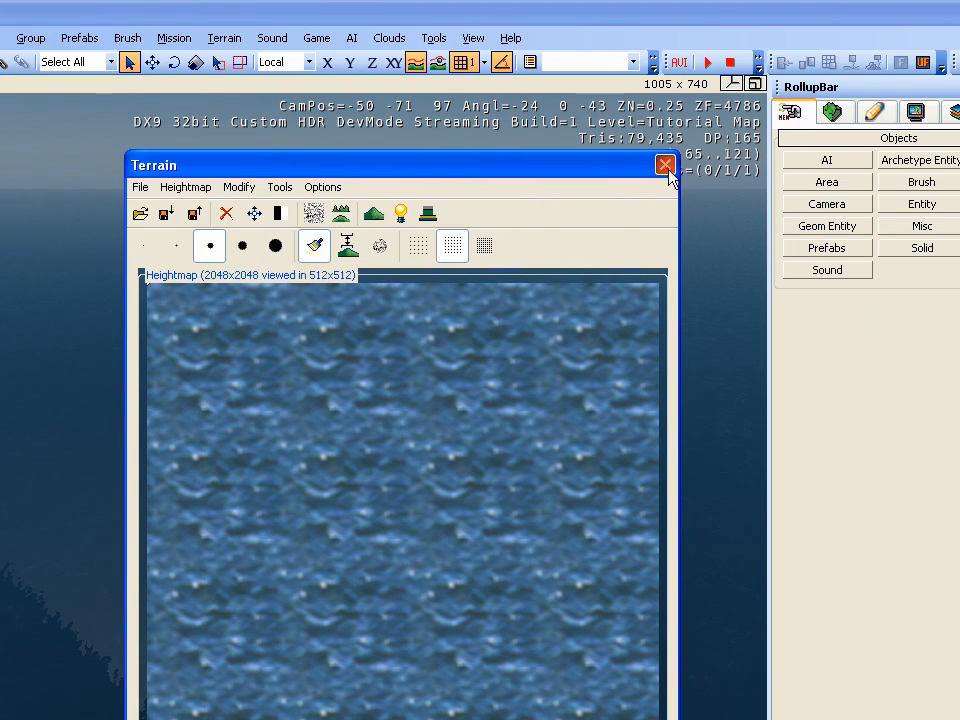
pyautogui.click(666, 167)
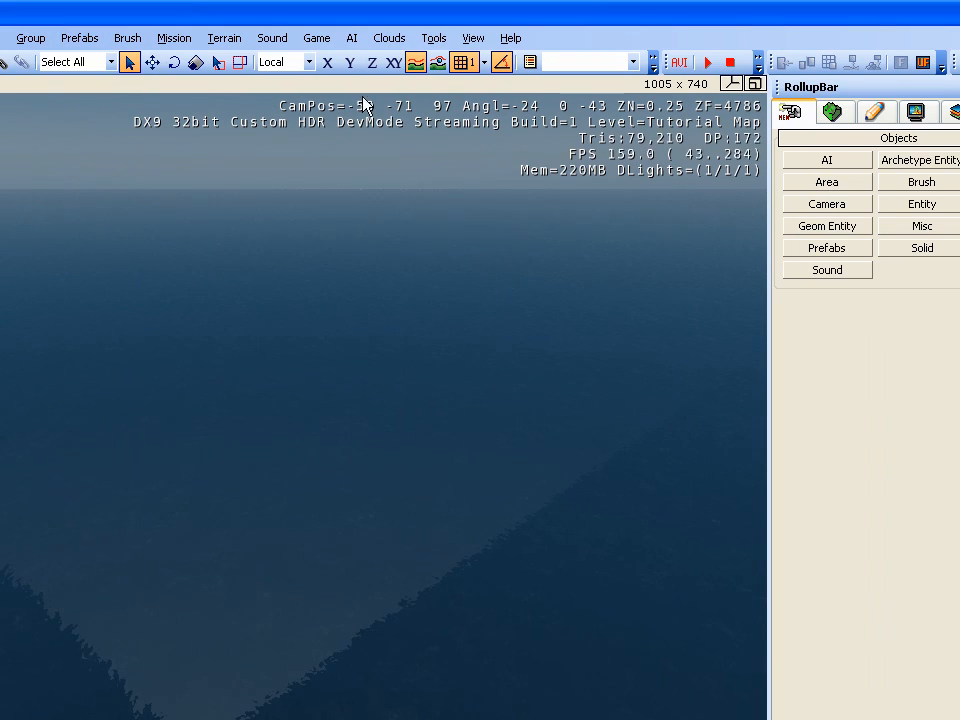
pyautogui.click(241, 44)
pyautogui.click(241, 44)
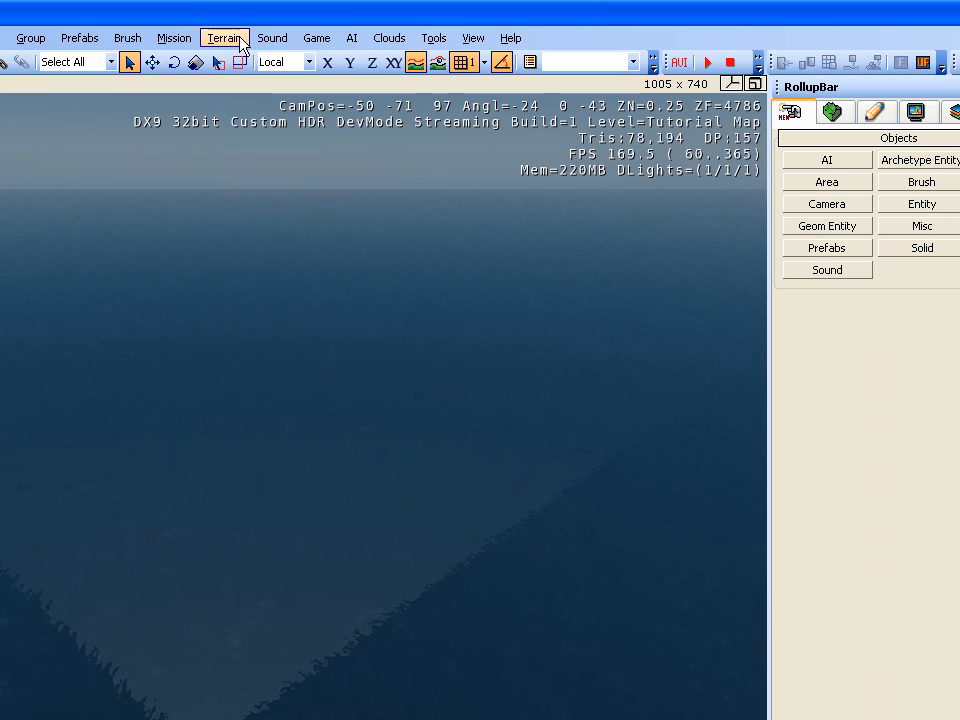
# Open the terrain heightmap editor and set the water level to 16.
pyautogui.click(240, 39)
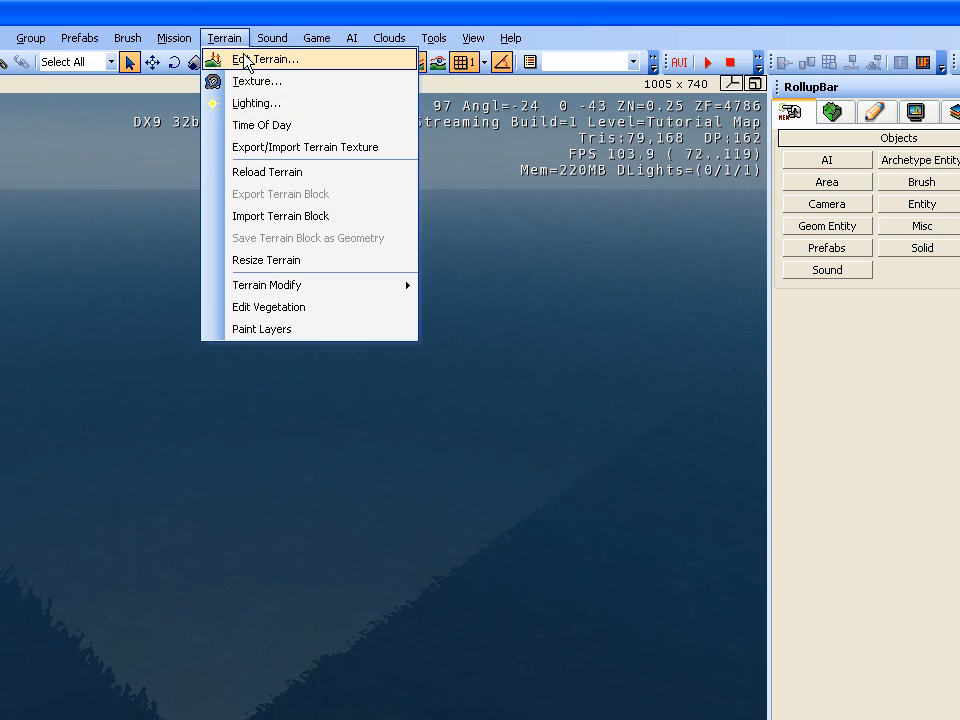
pyautogui.click(246, 61)
pyautogui.click(239, 187)
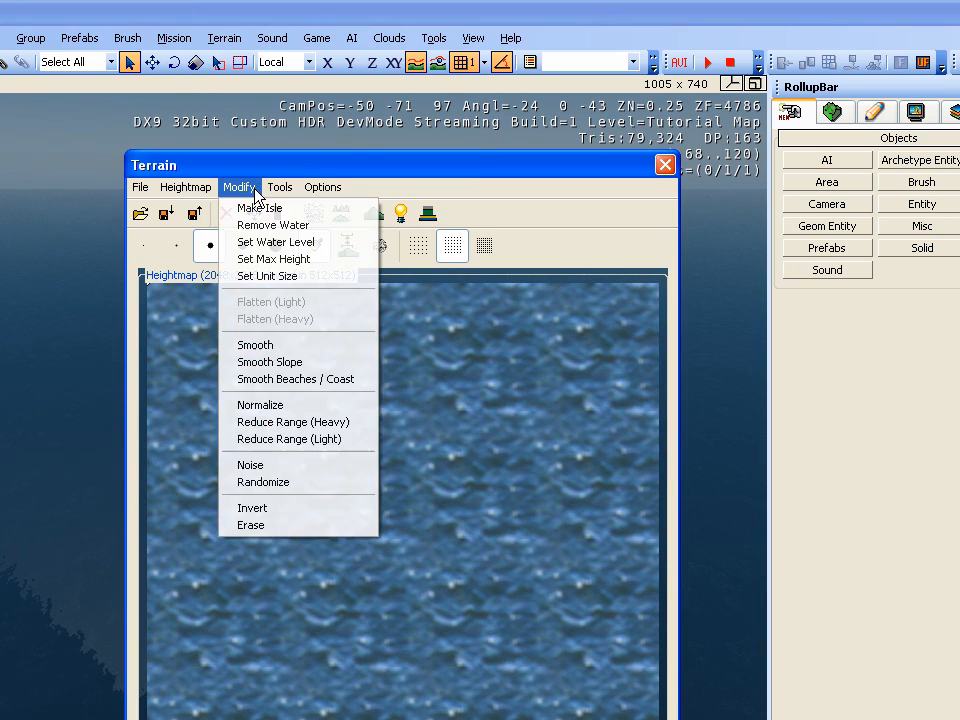
pyautogui.click(262, 243)
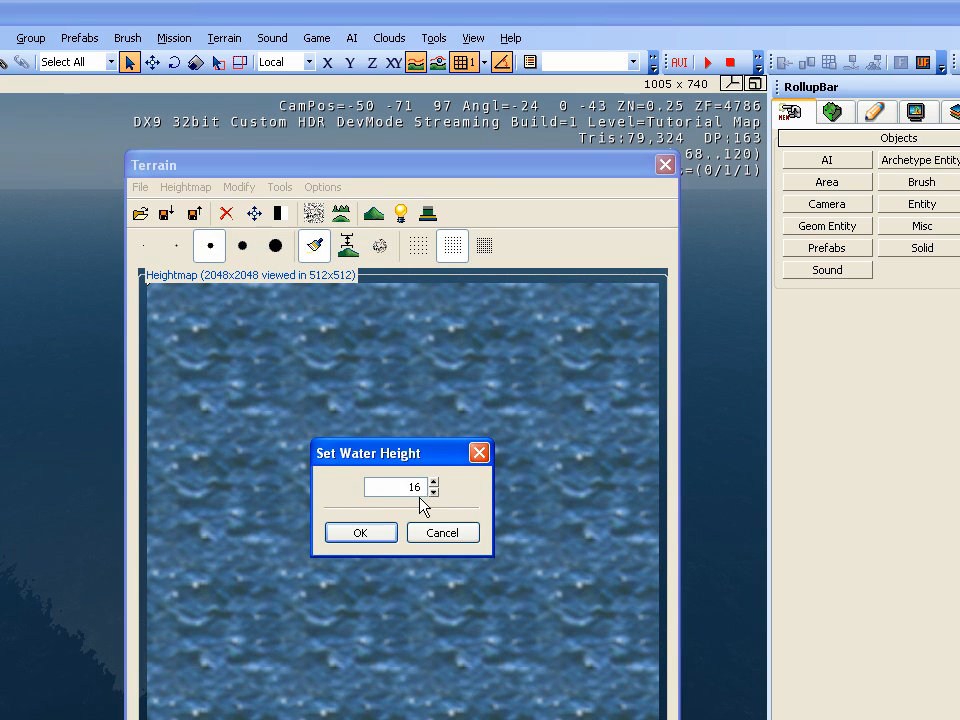
pyautogui.click(379, 532)
# Set the maximum terrain height to 256 and close the terrain editor.
pyautogui.click(240, 187)
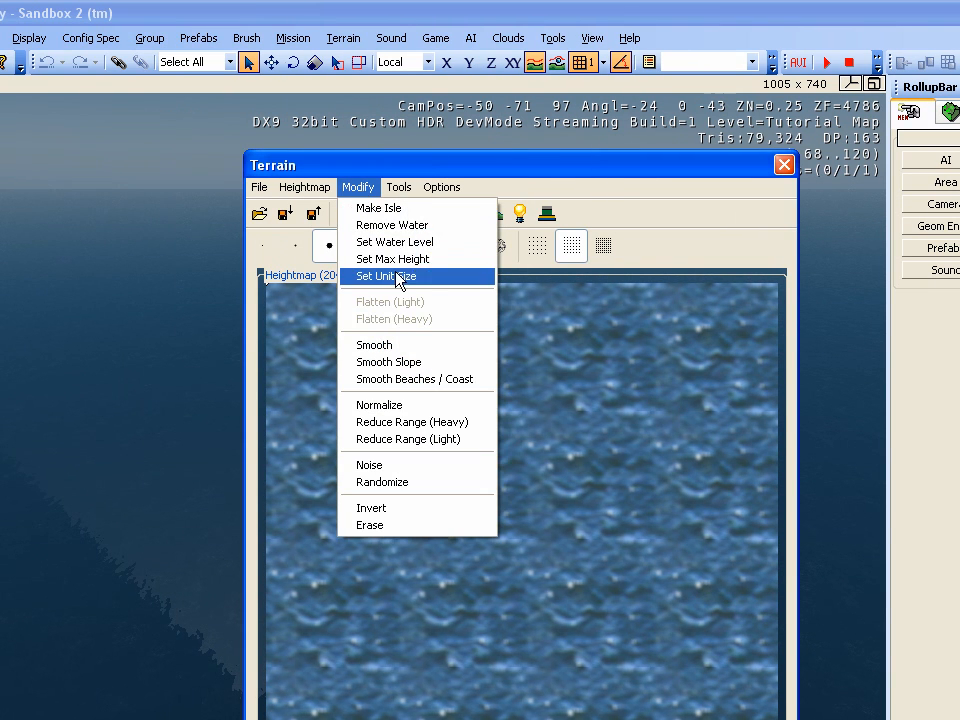
pyautogui.click(393, 262)
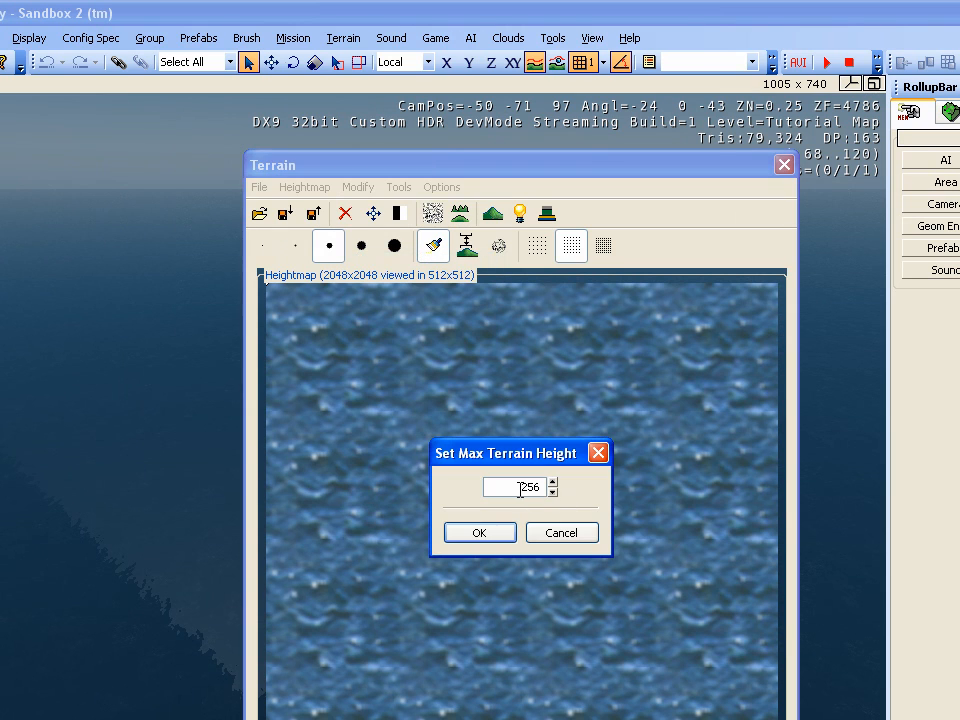
pyautogui.click(492, 536)
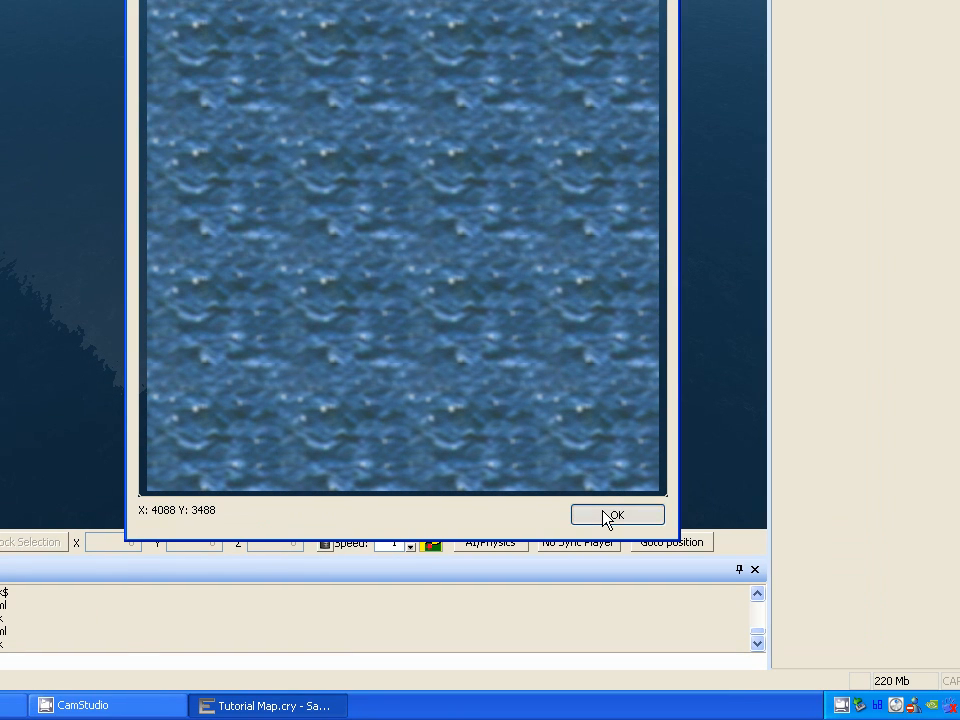
pyautogui.click(606, 516)
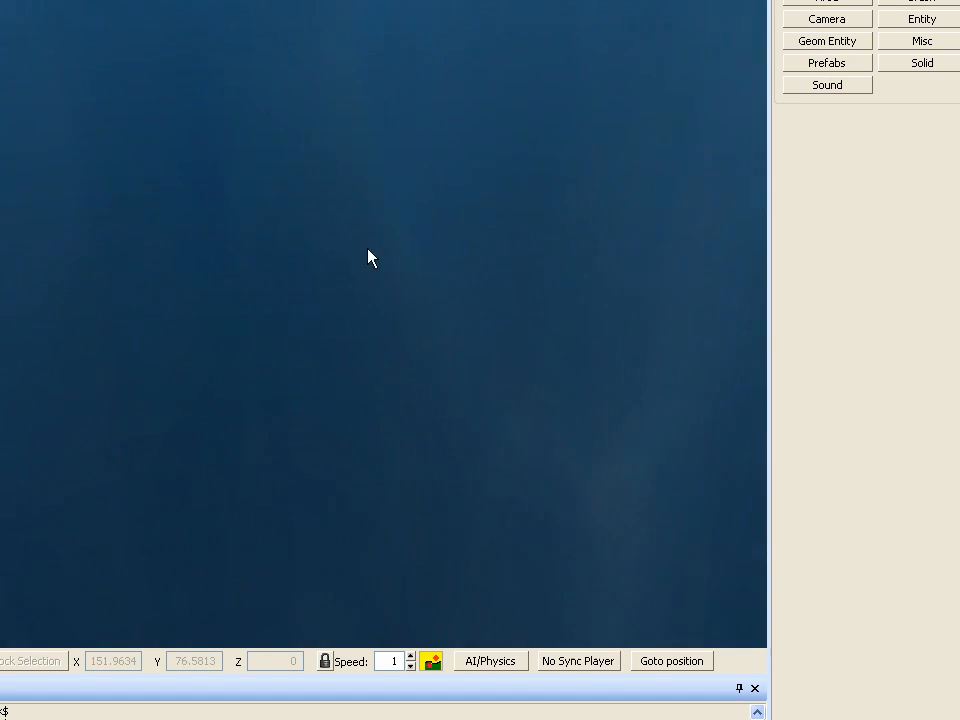
# Set up the Flatten terrain brush with the largest outside radius (about 190), hardness 1 and height 102.
pyautogui.moveTo(474, 205); pyautogui.dragTo(474, 205, button='right')
pyautogui.press('w')
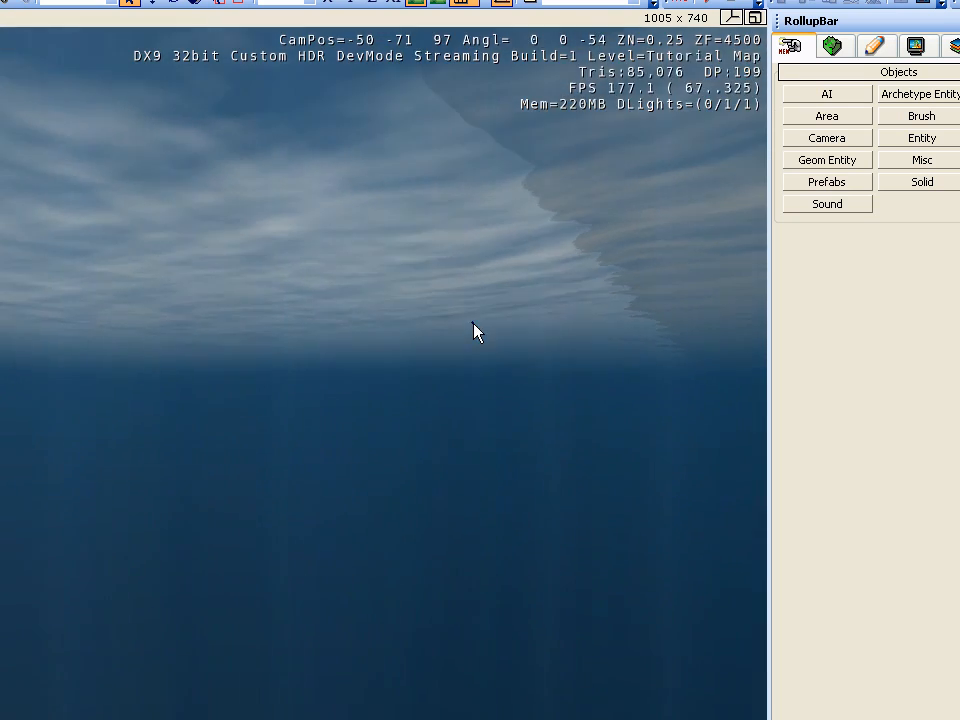
pyautogui.moveTo(474, 323); pyautogui.dragTo(474, 323, button='right')
pyautogui.press('s')
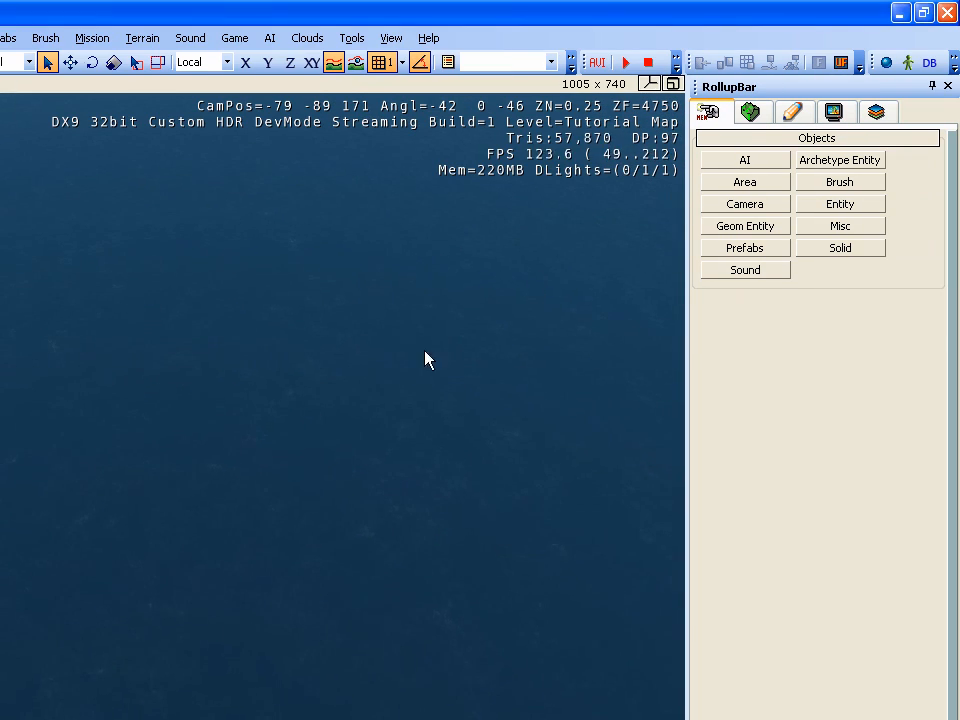
pyautogui.click(750, 113)
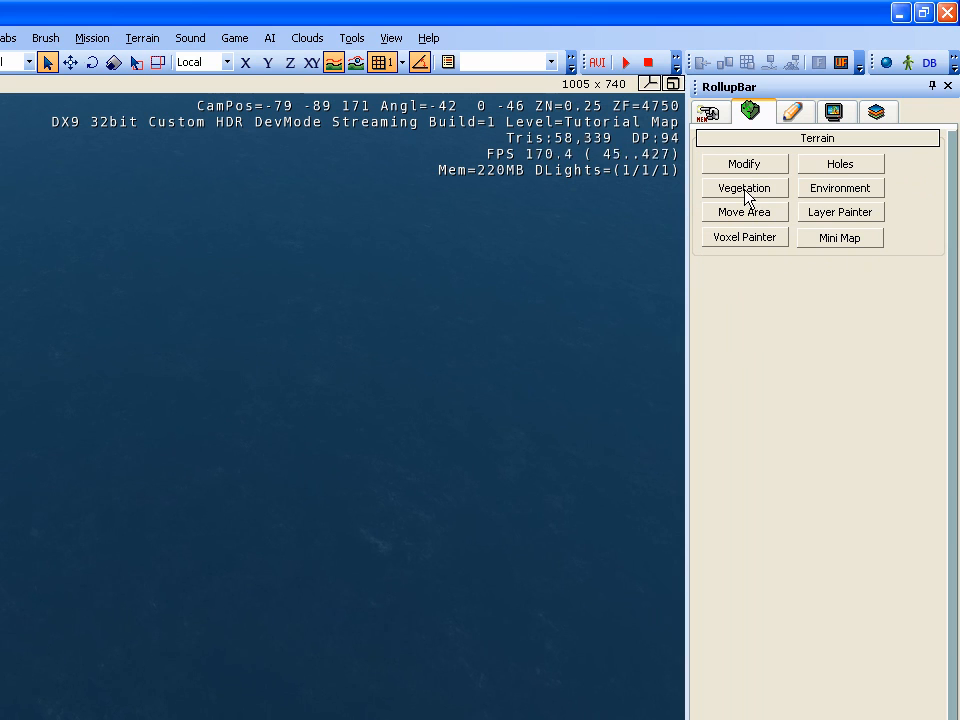
pyautogui.click(757, 175)
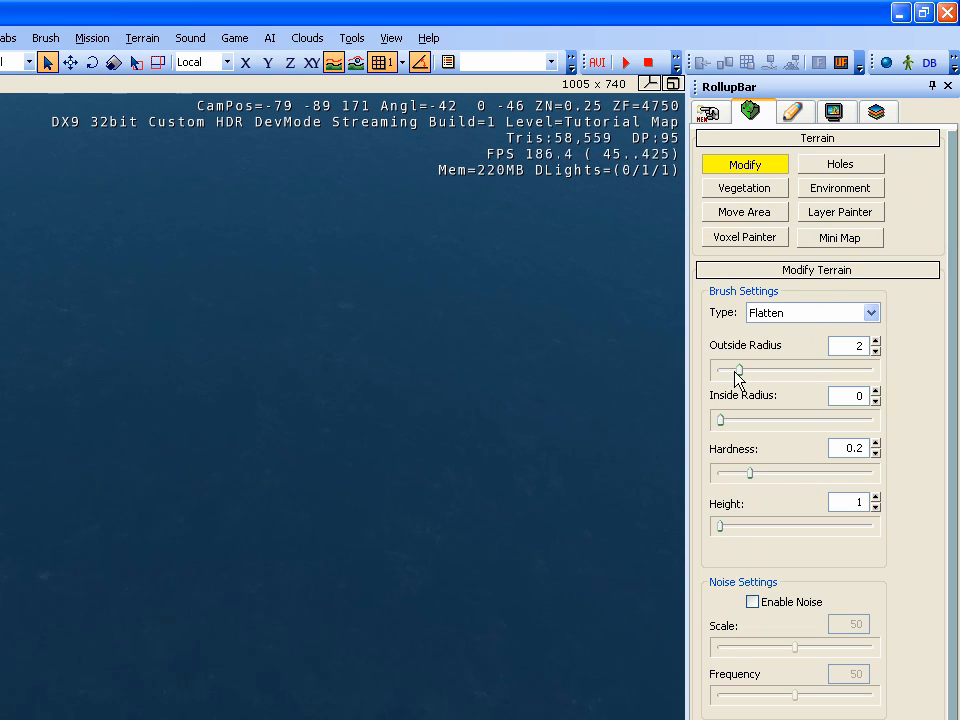
pyautogui.moveTo(738, 372); pyautogui.dragTo(842, 372)
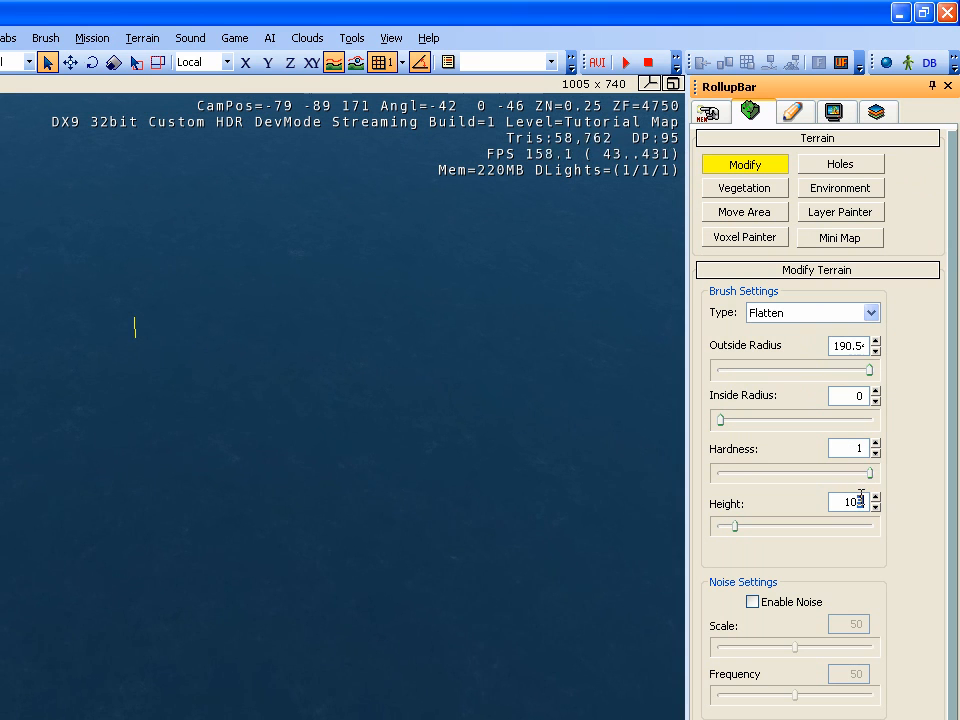
# Raise a first flat stretch of land out of the ocean near the map's origin corner with the Flatten brush.
pyautogui.moveTo(506, 459); pyautogui.dragTo(349, 443, button='right')
pyautogui.press('s')
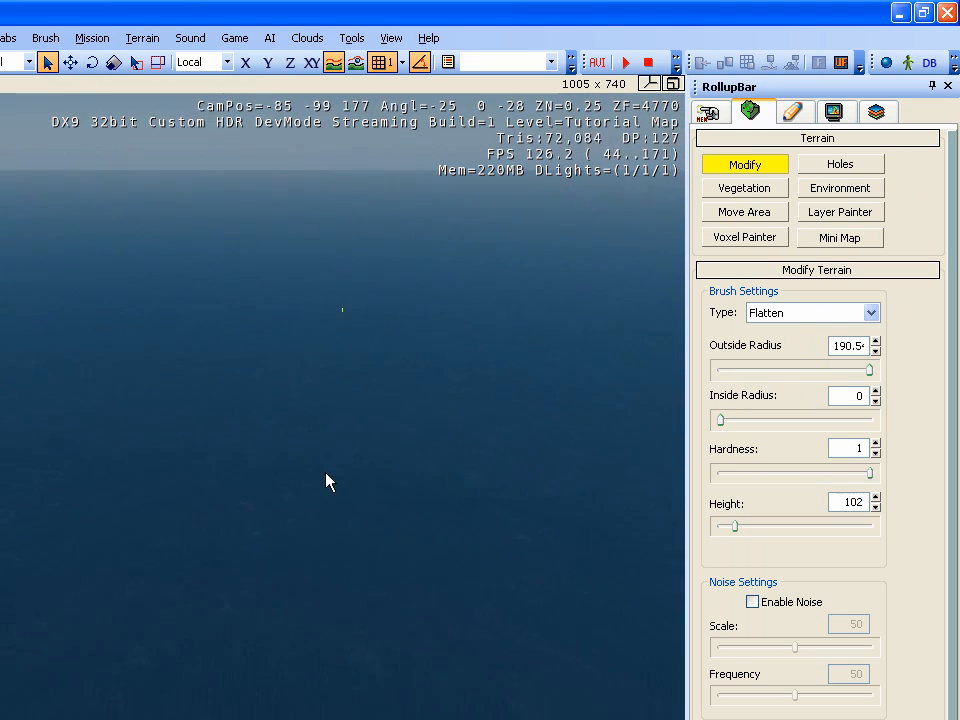
pyautogui.moveTo(325, 472)
pyautogui.mouseDown()
pyautogui.moveTo(265, 524)
pyautogui.moveTo(243, 489)
pyautogui.mouseUp()
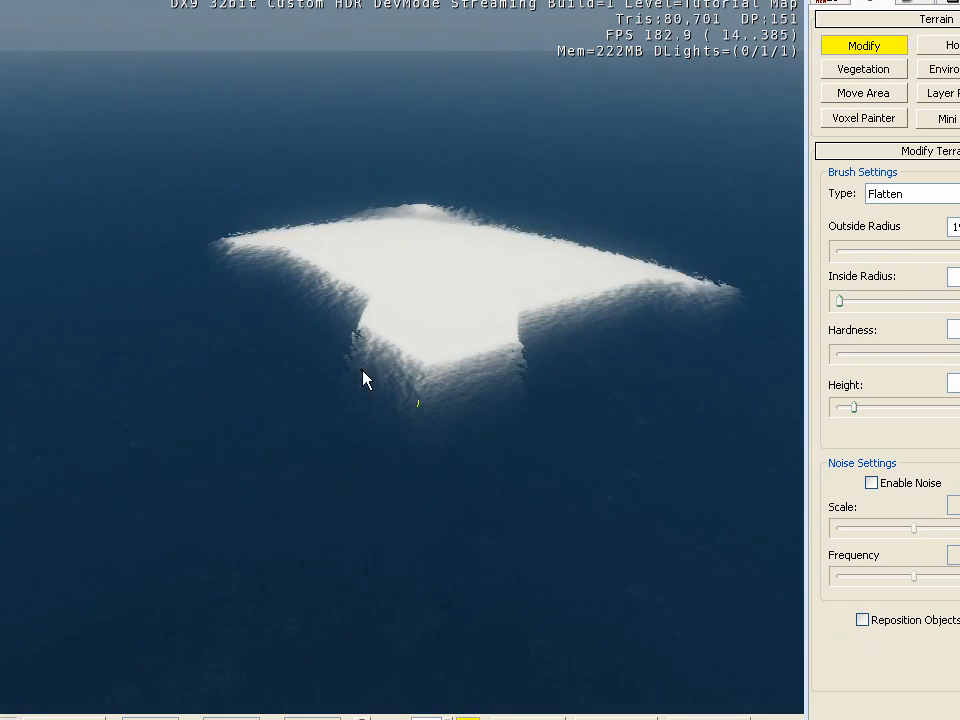
pyautogui.moveTo(362, 370)
pyautogui.mouseDown()
pyautogui.moveTo(390, 208)
pyautogui.moveTo(385, 149)
pyautogui.mouseUp()
pyautogui.moveTo(385, 149); pyautogui.dragTo(385, 147, button='right')
pyautogui.press('w')
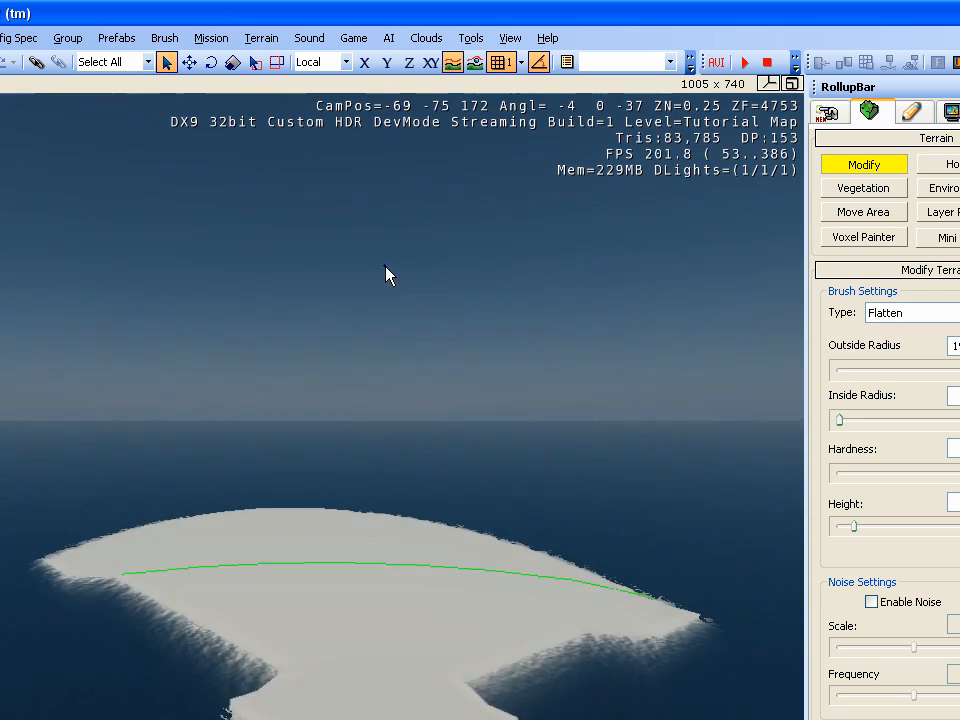
pyautogui.press('w')
pyautogui.press('d')
pyautogui.moveTo(385, 265); pyautogui.dragTo(386, 266, button='right')
pyautogui.press('s')
pyautogui.moveTo(250, 381)
pyautogui.mouseDown()
pyautogui.moveTo(551, 418)
pyautogui.moveTo(660, 377)
pyautogui.mouseUp()
pyautogui.moveTo(660, 377); pyautogui.dragTo(682, 380, button='right')
pyautogui.press('w')
pyautogui.press('a')
pyautogui.moveTo(309, 416)
pyautogui.mouseDown()
pyautogui.moveTo(176, 165)
pyautogui.moveTo(236, 318)
pyautogui.mouseUp()
pyautogui.moveTo(250, 364); pyautogui.dragTo(250, 364, button='right')
pyautogui.press('s')
pyautogui.press('a')
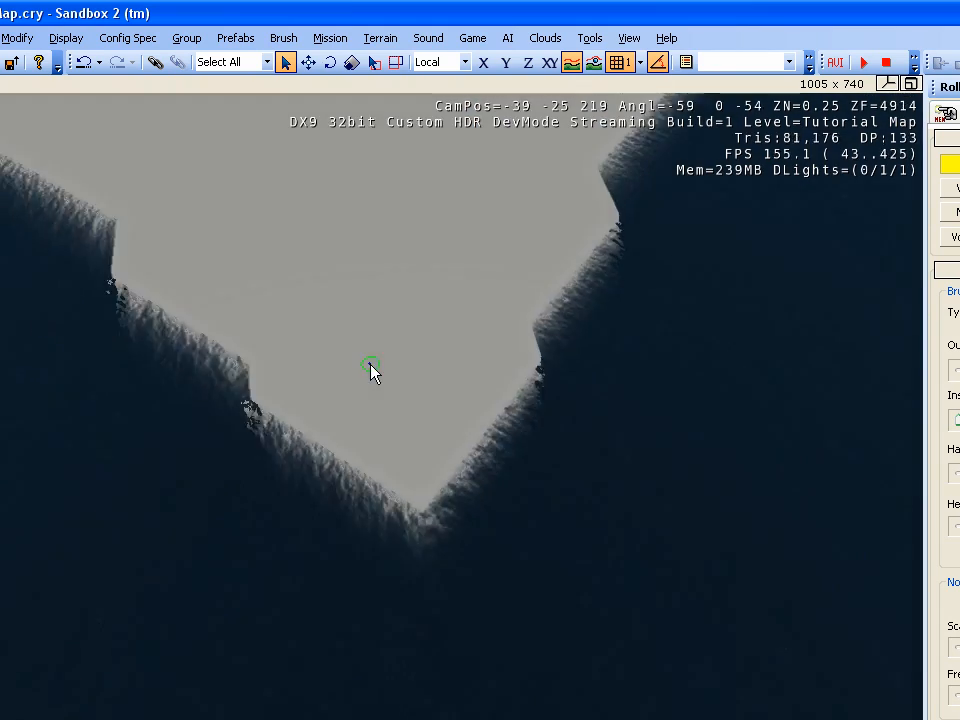
# Extend the flattened land along the map's straight edge away from the origin corner.
pyautogui.press('s')
pyautogui.press('a')
pyautogui.moveTo(450, 356); pyautogui.dragTo(450, 356, button='right')
pyautogui.press('w')
pyautogui.press('a')
pyautogui.moveTo(450, 356)
pyautogui.mouseDown()
pyautogui.moveTo(23, 238)
pyautogui.moveTo(0, 223)
pyautogui.mouseUp()
pyautogui.press('w')
pyautogui.press('a')
pyautogui.moveTo(64, 223)
pyautogui.mouseDown(button='right')
pyautogui.moveTo(45, 225)
pyautogui.moveTo(65, 224)
pyautogui.mouseUp(button='right')
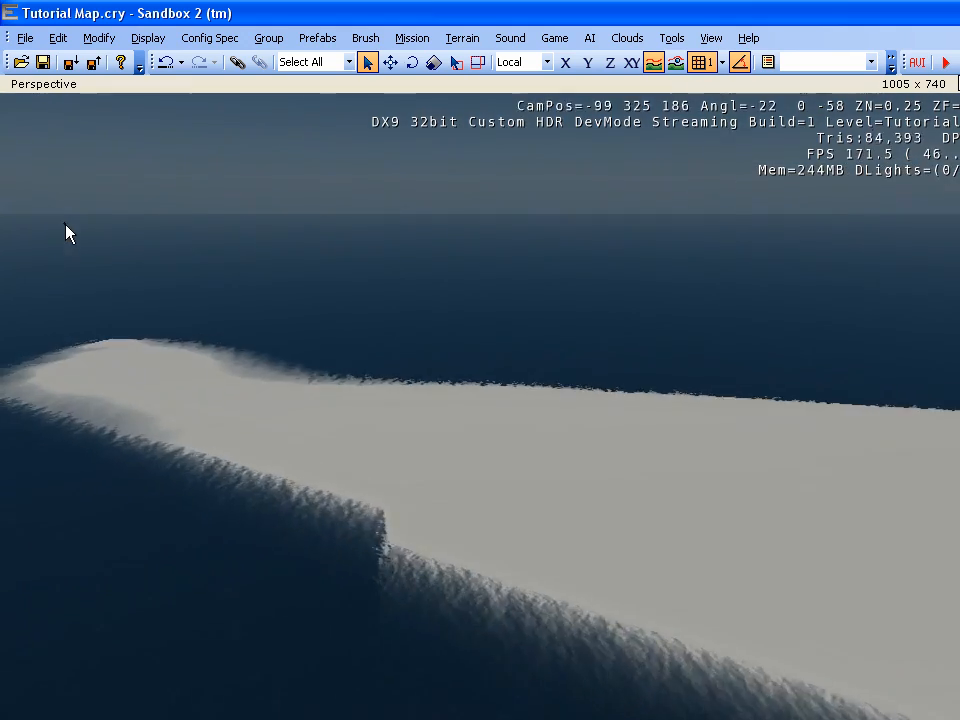
pyautogui.press('a')
pyautogui.press('s')
pyautogui.press('w')
pyautogui.press('s')
pyautogui.press('a')
pyautogui.moveTo(387, 247)
pyautogui.mouseDown()
pyautogui.moveTo(315, 330)
pyautogui.moveTo(1, 456)
pyautogui.mouseUp()
pyautogui.moveTo(1, 456); pyautogui.dragTo(1, 456, button='right')
pyautogui.press('a')
pyautogui.press('w')
pyautogui.moveTo(712, 390); pyautogui.dragTo(712, 390, button='right')
pyautogui.moveTo(712, 390)
pyautogui.mouseDown()
pyautogui.moveTo(548, 506)
pyautogui.moveTo(354, 279)
pyautogui.moveTo(375, 165)
pyautogui.mouseUp()
pyautogui.moveTo(416, 234); pyautogui.dragTo(416, 234, button='right')
pyautogui.press('s')
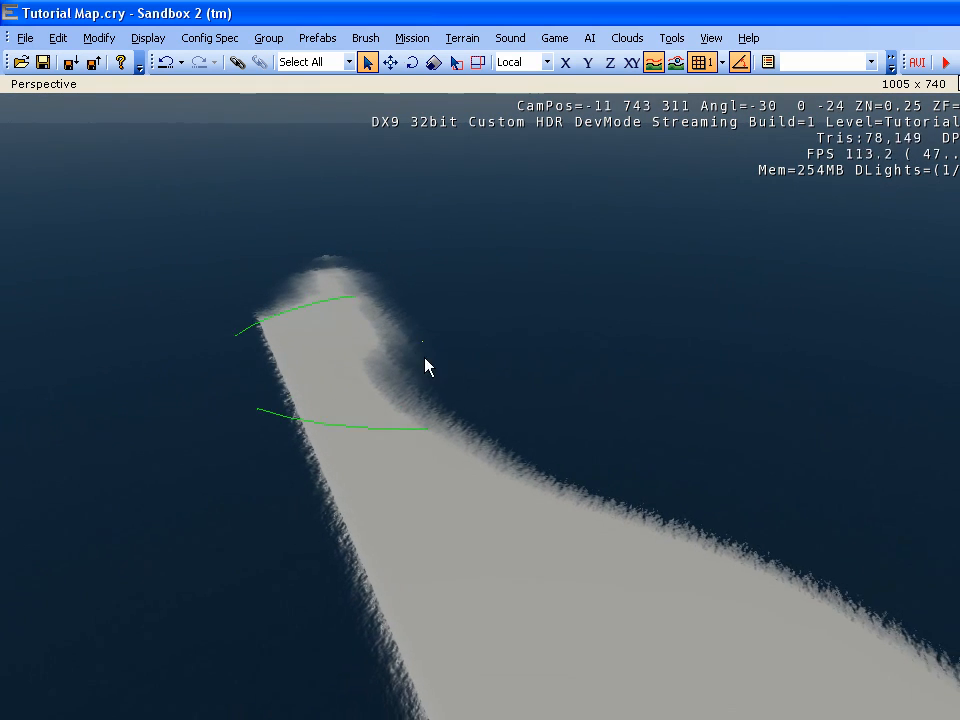
# Widen the flattened land beyond its narrow tip, covering the submerged area beside it up to the map edge.
pyautogui.press('d')
pyautogui.moveTo(424, 358)
pyautogui.mouseDown()
pyautogui.moveTo(370, 305)
pyautogui.moveTo(304, 264)
pyautogui.moveTo(604, 244)
pyautogui.moveTo(500, 332)
pyautogui.moveTo(637, 499)
pyautogui.mouseUp()
pyautogui.press('a')
pyautogui.moveTo(700, 515); pyautogui.dragTo(705, 527, button='right')
pyautogui.press('s')
pyautogui.moveTo(705, 527)
pyautogui.mouseDown()
pyautogui.moveTo(689, 455)
pyautogui.moveTo(502, 387)
pyautogui.moveTo(569, 543)
pyautogui.mouseUp()
pyautogui.moveTo(572, 432)
pyautogui.mouseDown()
pyautogui.moveTo(377, 392)
pyautogui.moveTo(354, 424)
pyautogui.moveTo(448, 371)
pyautogui.moveTo(438, 336)
pyautogui.mouseUp()
pyautogui.moveTo(452, 328); pyautogui.dragTo(450, 330, button='right')
pyautogui.moveTo(450, 330)
pyautogui.mouseDown()
pyautogui.moveTo(322, 286)
pyautogui.moveTo(335, 258)
pyautogui.mouseUp()
pyautogui.moveTo(652, 132); pyautogui.dragTo(652, 132, button='right')
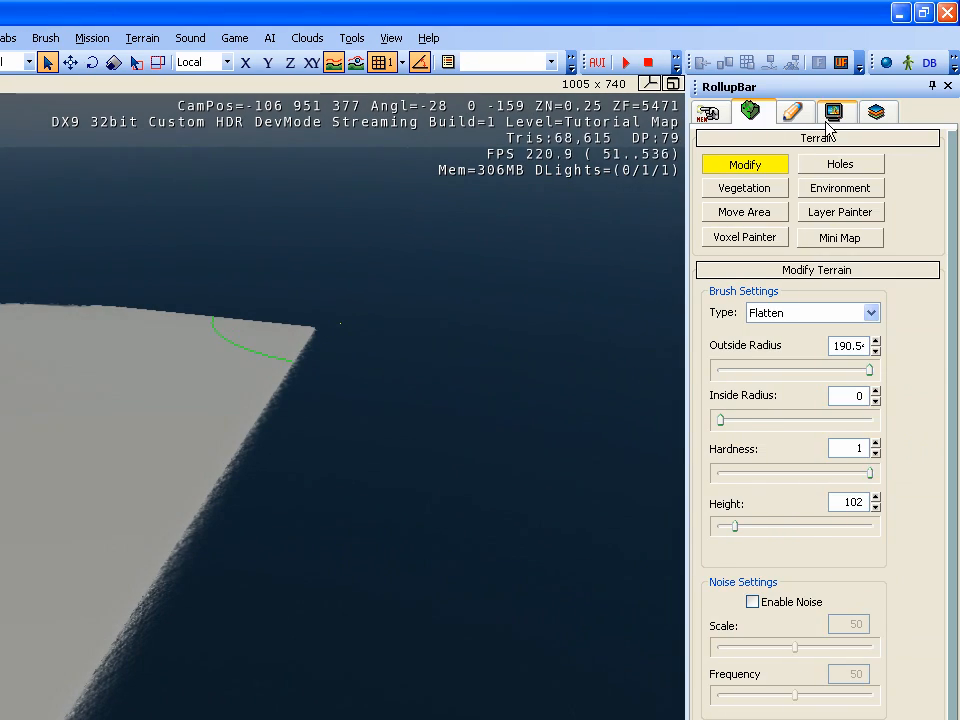
# Hide the ocean from rendering and flatten the uneven ground around the nearby mound.
pyautogui.click(833, 110)
pyautogui.click(711, 461)
pyautogui.moveTo(43, 470); pyautogui.dragTo(43, 470, button='right')
pyautogui.press('w')
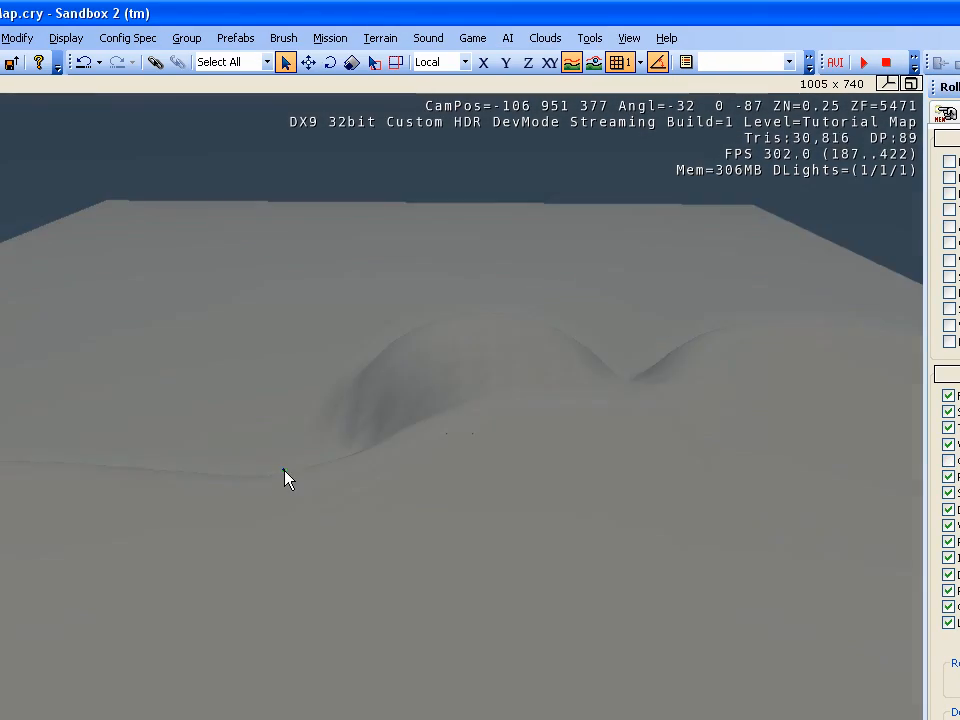
pyautogui.moveTo(346, 497)
pyautogui.mouseDown()
pyautogui.moveTo(538, 444)
pyautogui.moveTo(636, 360)
pyautogui.moveTo(643, 492)
pyautogui.moveTo(775, 536)
pyautogui.mouseUp()
pyautogui.moveTo(775, 536); pyautogui.dragTo(775, 536, button='right')
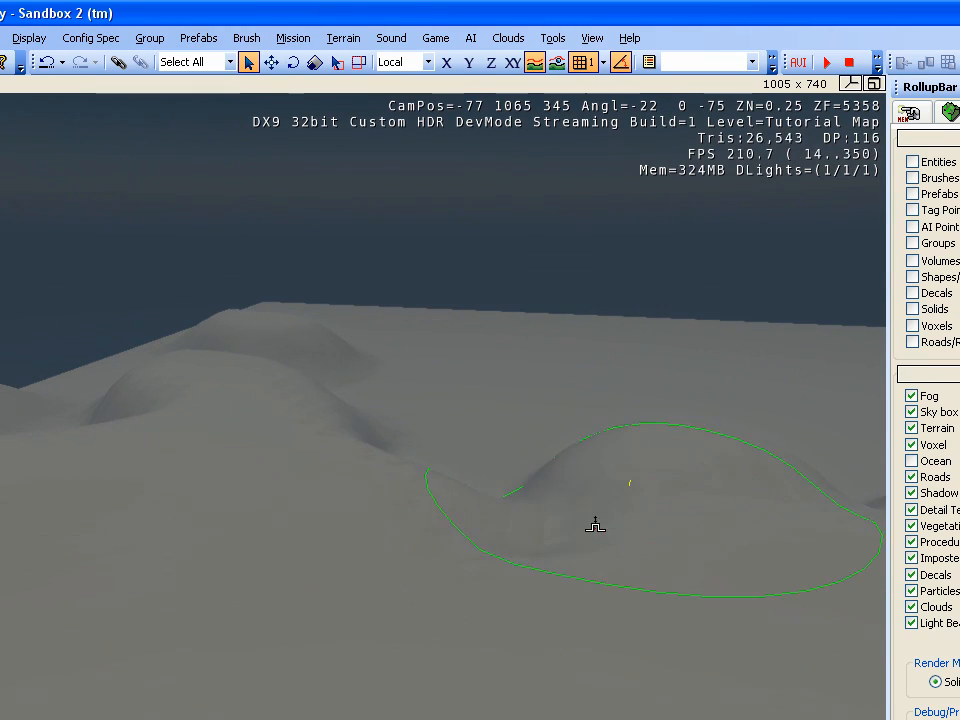
# Flatten the uneven ground beside the mound and continue levelling the terrain along the map's edge.
pyautogui.moveTo(715, 523)
pyautogui.mouseDown()
pyautogui.moveTo(565, 422)
pyautogui.moveTo(570, 428)
pyautogui.mouseUp()
pyautogui.moveTo(536, 420); pyautogui.dragTo(536, 420, button='right')
pyautogui.press('a')
pyautogui.press('w')
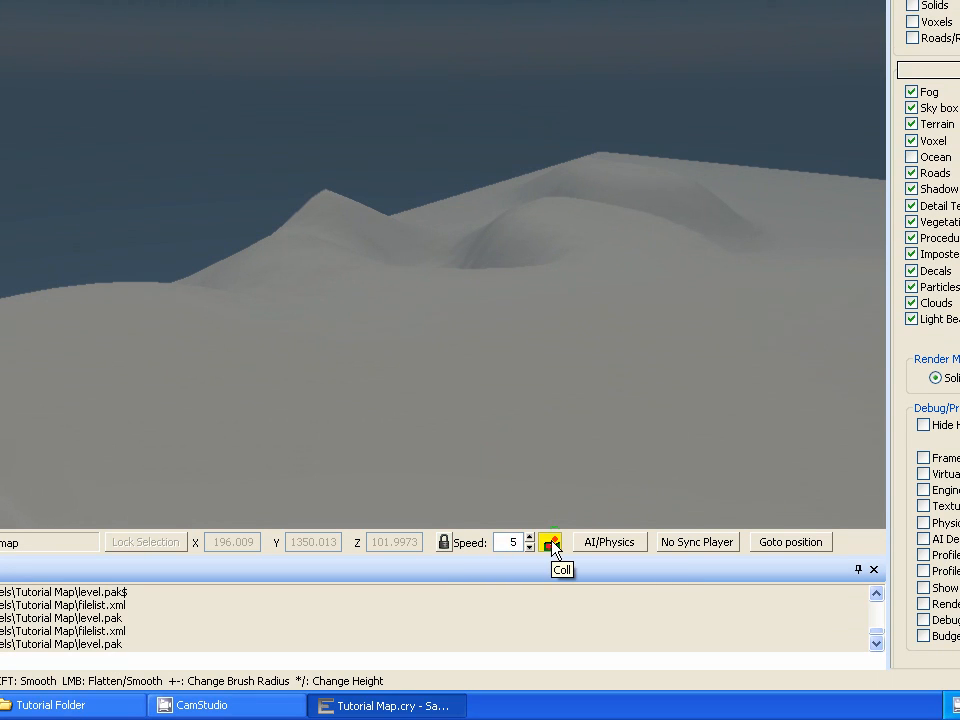
pyautogui.moveTo(323, 343); pyautogui.dragTo(323, 343, button='right')
pyautogui.press('w')
pyautogui.moveTo(390, 222)
pyautogui.mouseDown()
pyautogui.moveTo(330, 261)
pyautogui.moveTo(324, 227)
pyautogui.moveTo(501, 279)
pyautogui.moveTo(515, 414)
pyautogui.mouseUp()
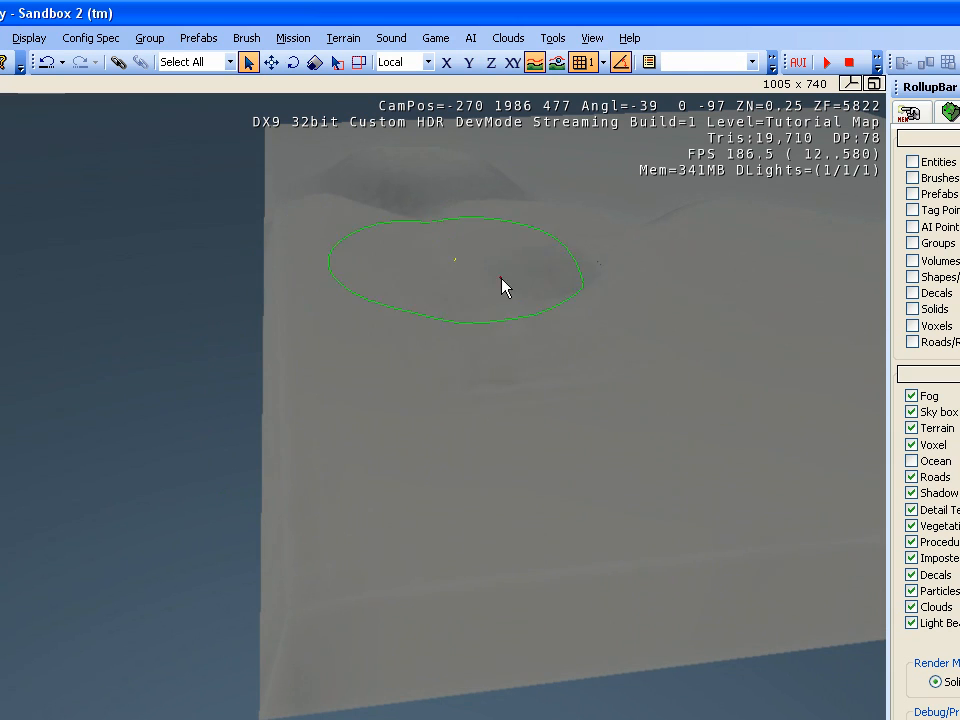
# Carry the flattened land around the corner and along the adjoining map edge, covering the low ground beside it.
pyautogui.press('w')
pyautogui.moveTo(515, 422); pyautogui.dragTo(516, 422, button='right')
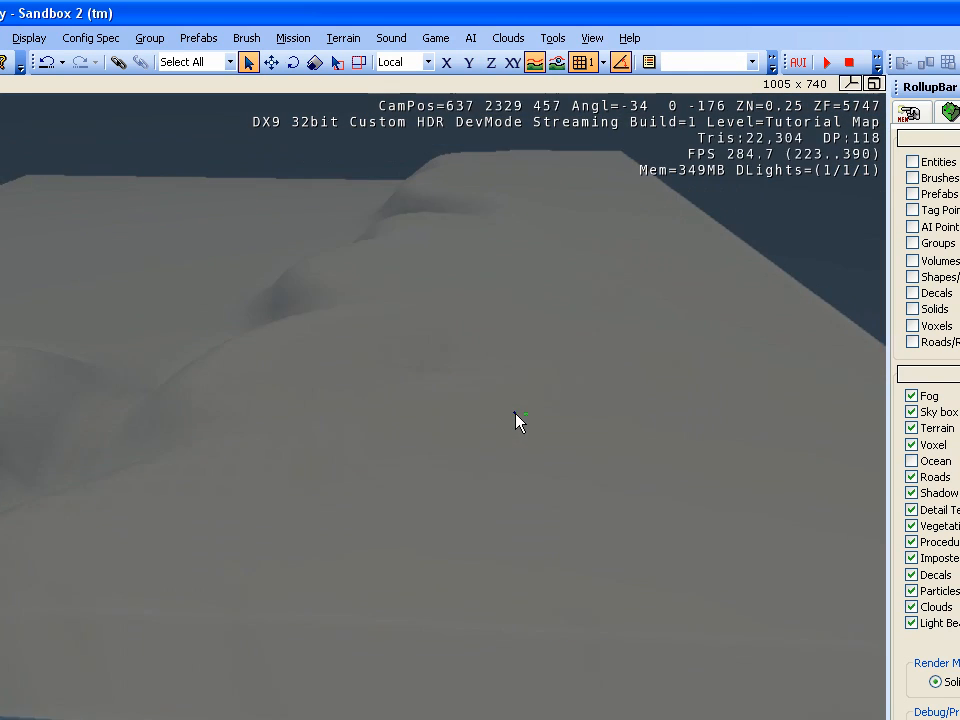
pyautogui.press('a')
pyautogui.moveTo(424, 441); pyautogui.dragTo(424, 441, button='right')
pyautogui.moveTo(424, 441)
pyautogui.mouseDown()
pyautogui.moveTo(424, 467)
pyautogui.moveTo(181, 458)
pyautogui.mouseUp()
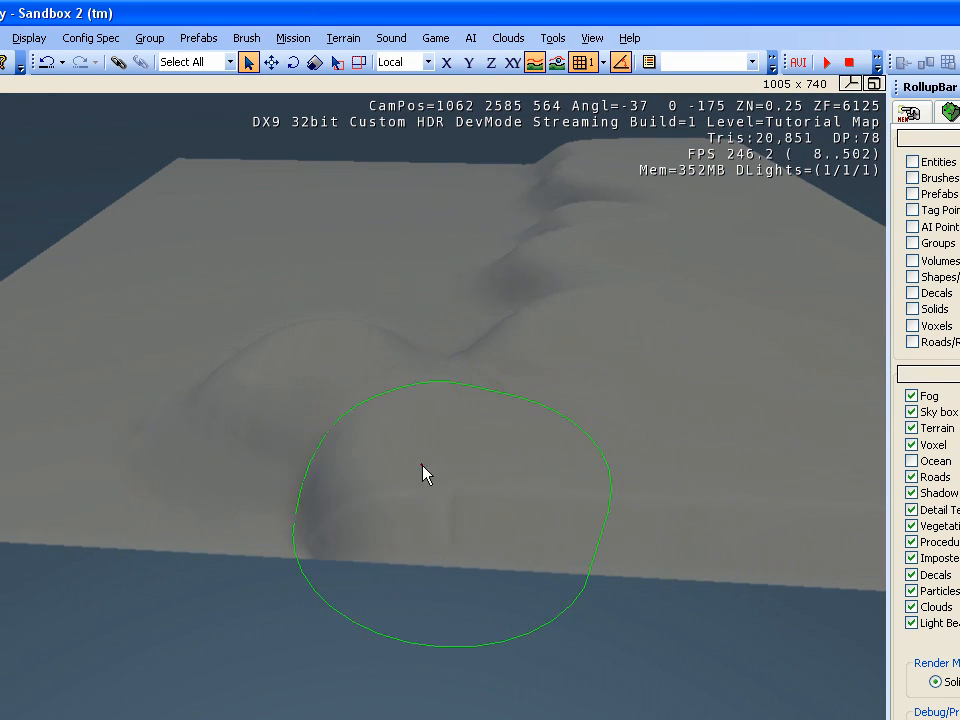
pyautogui.moveTo(300, 460); pyautogui.dragTo(214, 454)
# Raise the low terrain at the map corner diagonally opposite the origin to the flattened height.
pyautogui.press('a')
pyautogui.moveTo(214, 454); pyautogui.dragTo(214, 454, button='right')
pyautogui.press('w')
pyautogui.press('s')
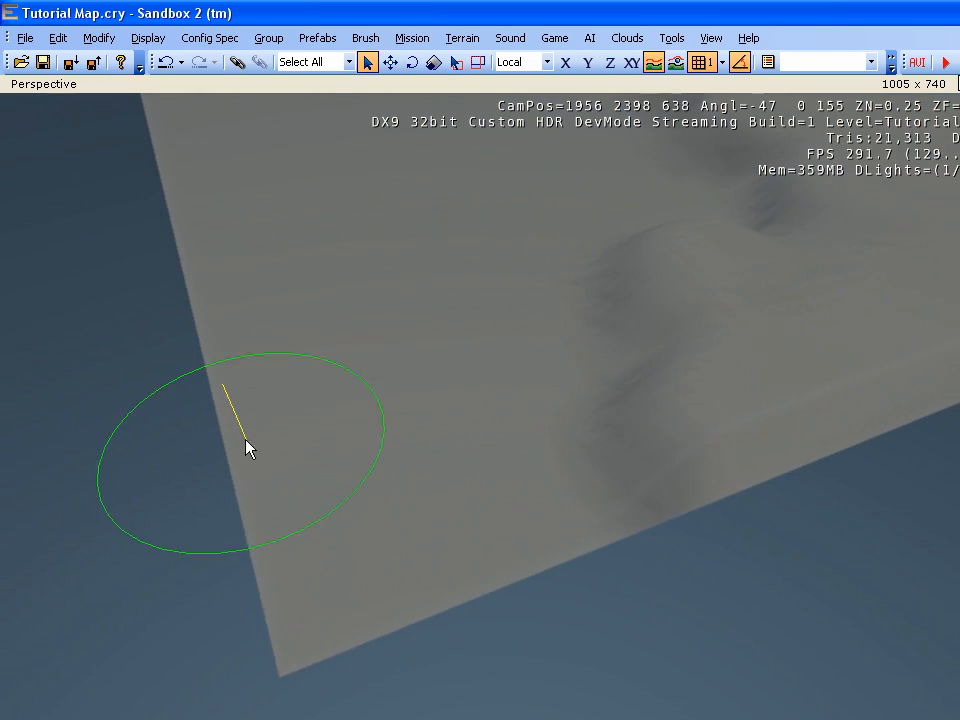
pyautogui.moveTo(246, 440)
pyautogui.mouseDown()
pyautogui.moveTo(358, 529)
pyautogui.moveTo(559, 447)
pyautogui.moveTo(568, 359)
pyautogui.moveTo(317, 366)
pyautogui.moveTo(237, 250)
pyautogui.mouseUp()
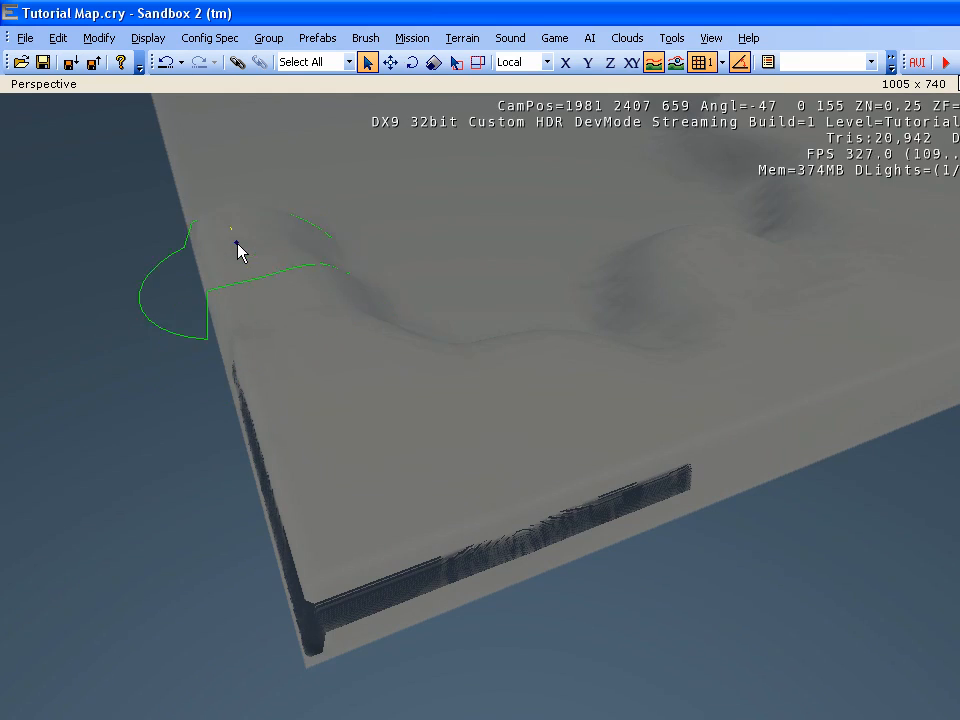
# Extend the flattened land from the raised corner along its edge and fill the large hollow inland of it.
pyautogui.press('w')
pyautogui.moveTo(238, 250); pyautogui.dragTo(238, 250, button='right')
pyautogui.press('s')
pyautogui.moveTo(411, 223); pyautogui.dragTo(411, 223, button='right')
pyautogui.moveTo(411, 223)
pyautogui.mouseDown()
pyautogui.moveTo(593, 423)
pyautogui.moveTo(509, 272)
pyautogui.moveTo(549, 550)
pyautogui.moveTo(331, 687)
pyautogui.moveTo(153, 692)
pyautogui.mouseUp()
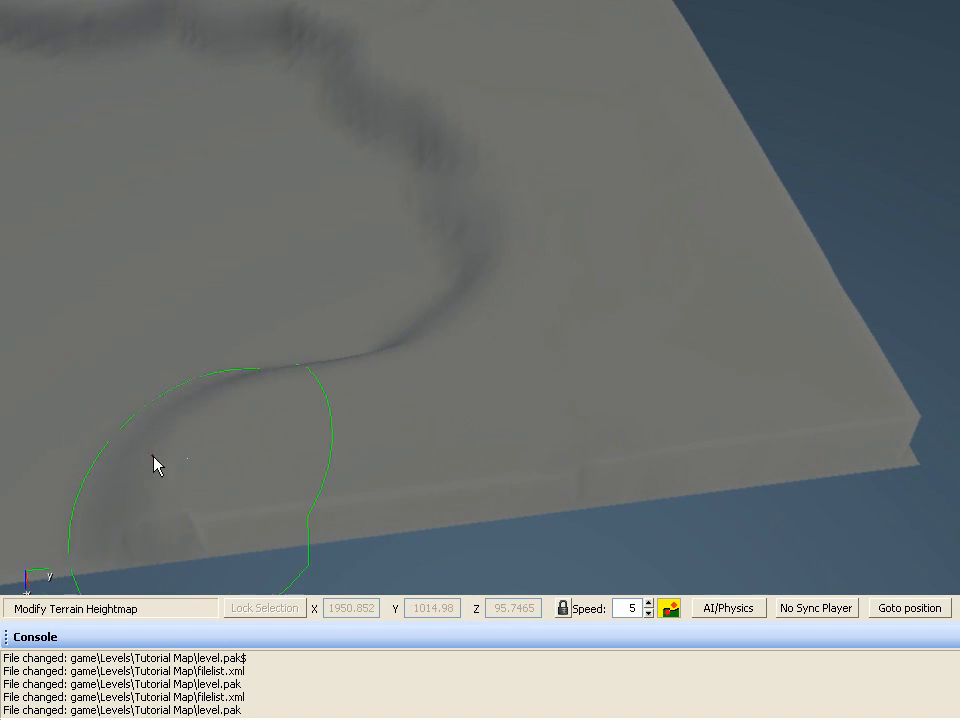
pyautogui.moveTo(153, 456)
pyautogui.mouseDown()
pyautogui.moveTo(112, 242)
pyautogui.moveTo(139, 12)
pyautogui.mouseUp()
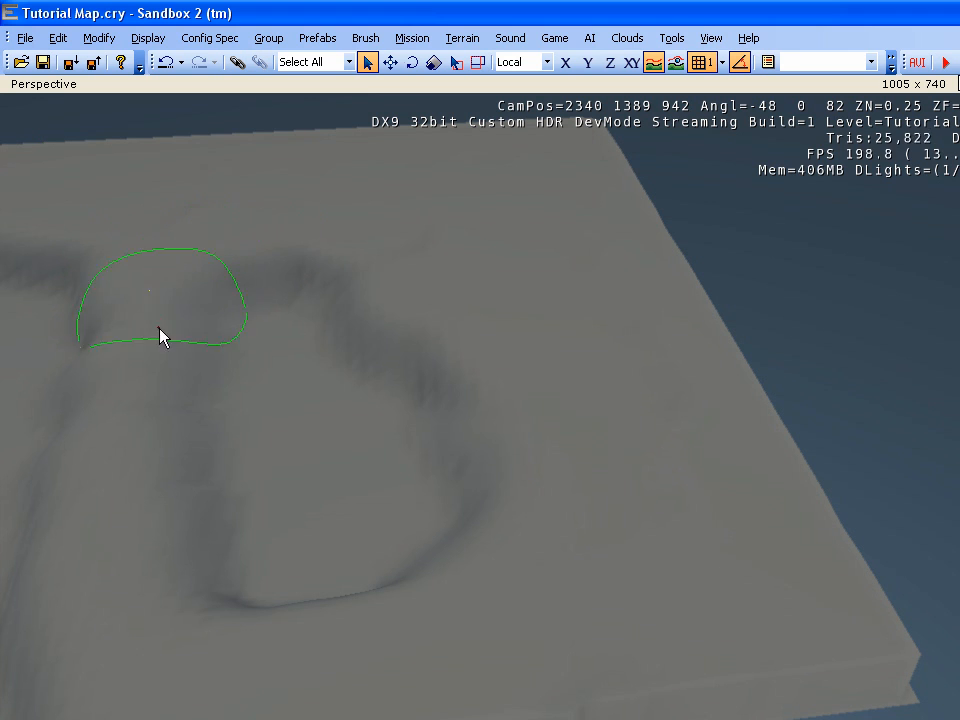
pyautogui.moveTo(160, 336)
pyautogui.mouseDown()
pyautogui.moveTo(300, 279)
pyautogui.moveTo(212, 399)
pyautogui.moveTo(388, 373)
pyautogui.moveTo(265, 517)
pyautogui.moveTo(405, 518)
pyautogui.moveTo(451, 501)
pyautogui.mouseUp()
# Flatten the last low corner of the map and the sunken strip along its adjoining edge.
pyautogui.moveTo(451, 501); pyautogui.dragTo(495, 521, button='right')
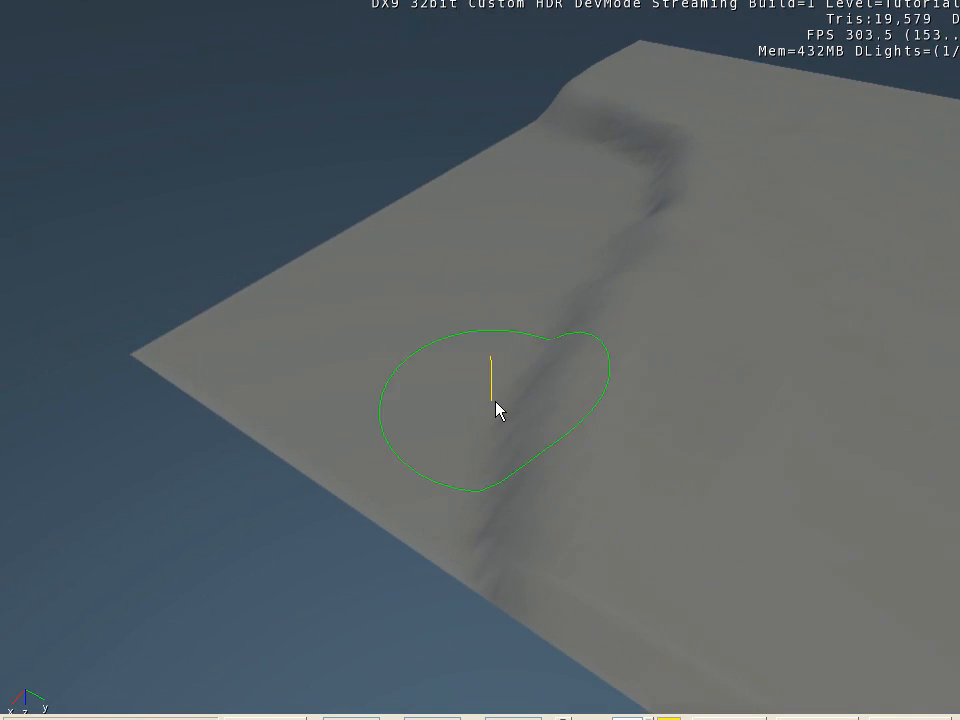
pyautogui.moveTo(495, 521)
pyautogui.mouseDown()
pyautogui.moveTo(603, 294)
pyautogui.moveTo(598, 249)
pyautogui.moveTo(553, 231)
pyautogui.moveTo(645, 283)
pyautogui.moveTo(627, 355)
pyautogui.moveTo(531, 594)
pyautogui.moveTo(364, 540)
pyautogui.moveTo(175, 439)
pyautogui.mouseUp()
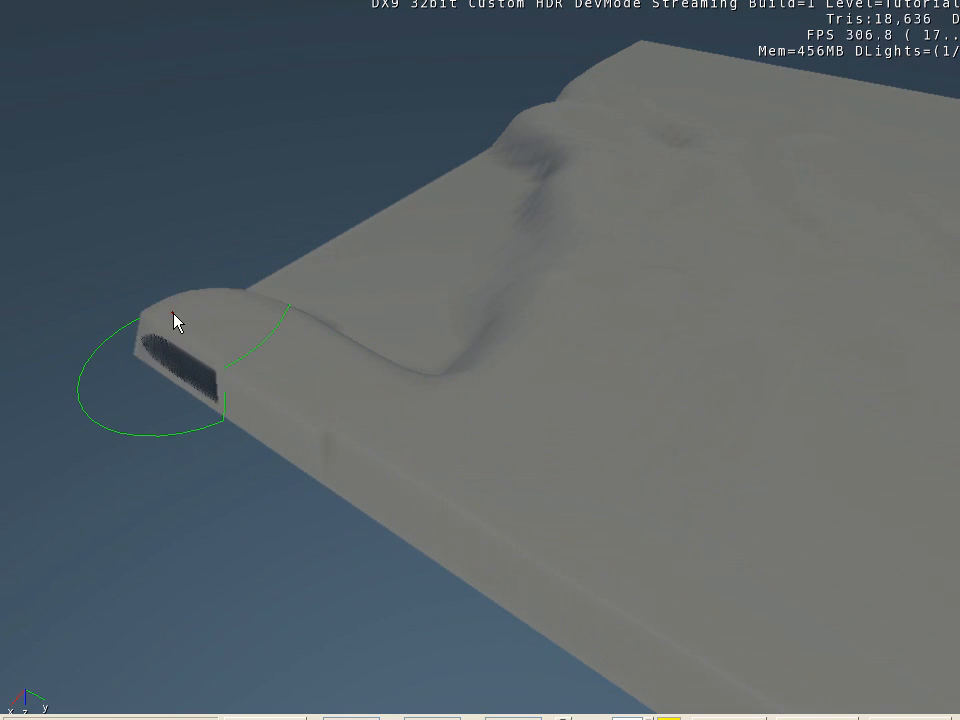
pyautogui.moveTo(173, 313); pyautogui.dragTo(176, 304, button='right')
pyautogui.press('w')
pyautogui.press('s')
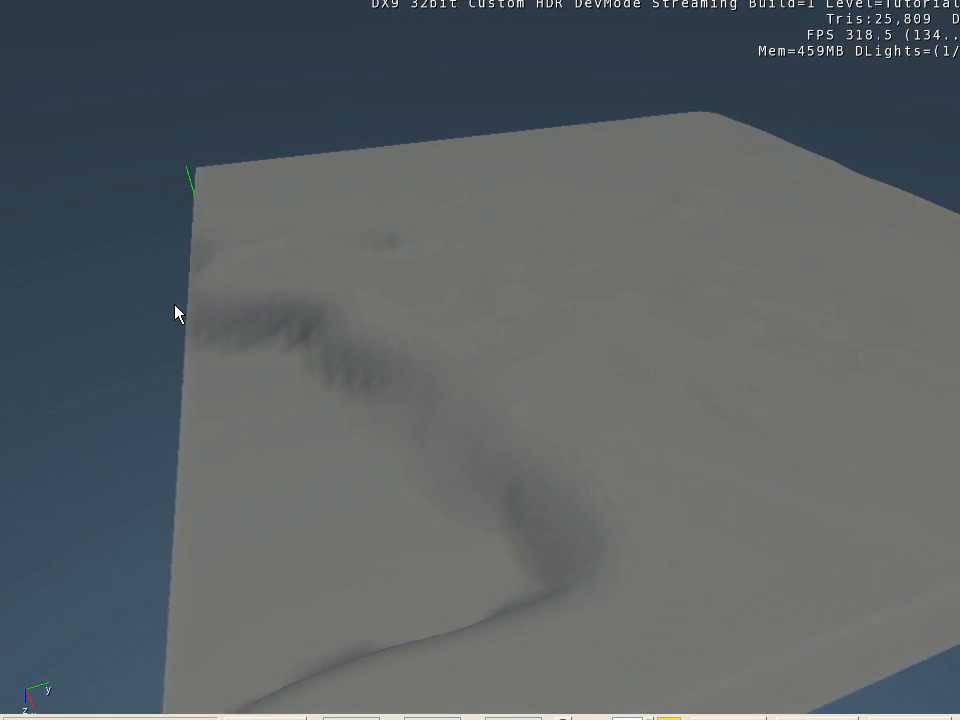
pyautogui.moveTo(296, 254)
pyautogui.mouseDown()
pyautogui.moveTo(273, 279)
pyautogui.moveTo(300, 465)
pyautogui.moveTo(345, 632)
pyautogui.mouseUp()
pyautogui.moveTo(345, 520)
pyautogui.mouseDown()
pyautogui.moveTo(549, 437)
pyautogui.moveTo(401, 257)
pyautogui.moveTo(373, 259)
pyautogui.moveTo(545, 458)
pyautogui.moveTo(569, 291)
pyautogui.moveTo(421, 448)
pyautogui.mouseUp()
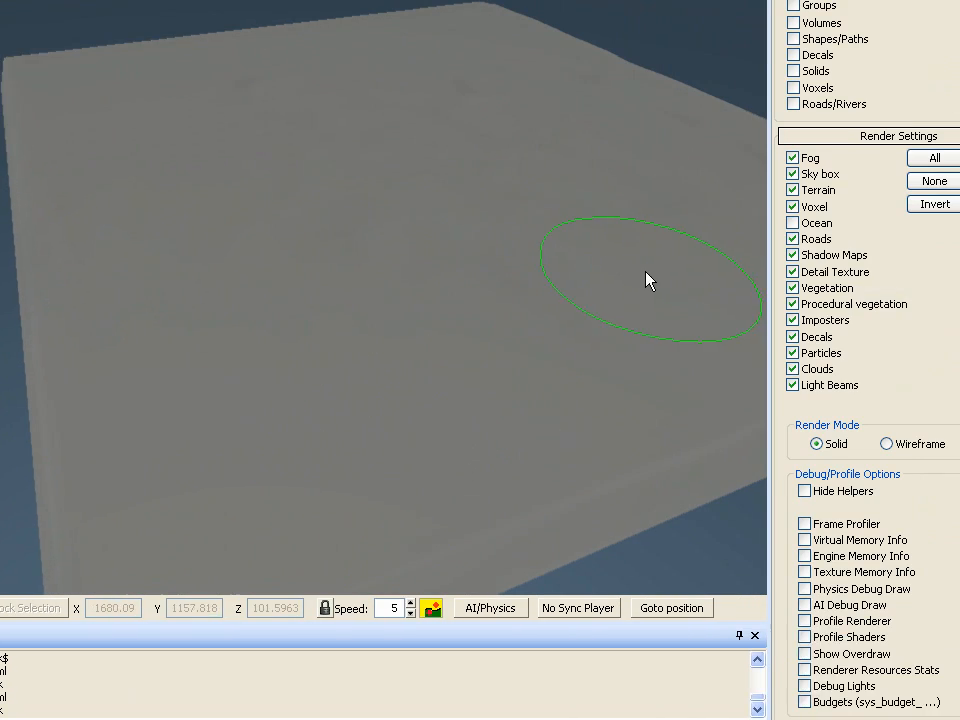
# Show the ocean in the rendering again and flatten the submerged patches at the map edges and in the interior.
pyautogui.click(741, 224)
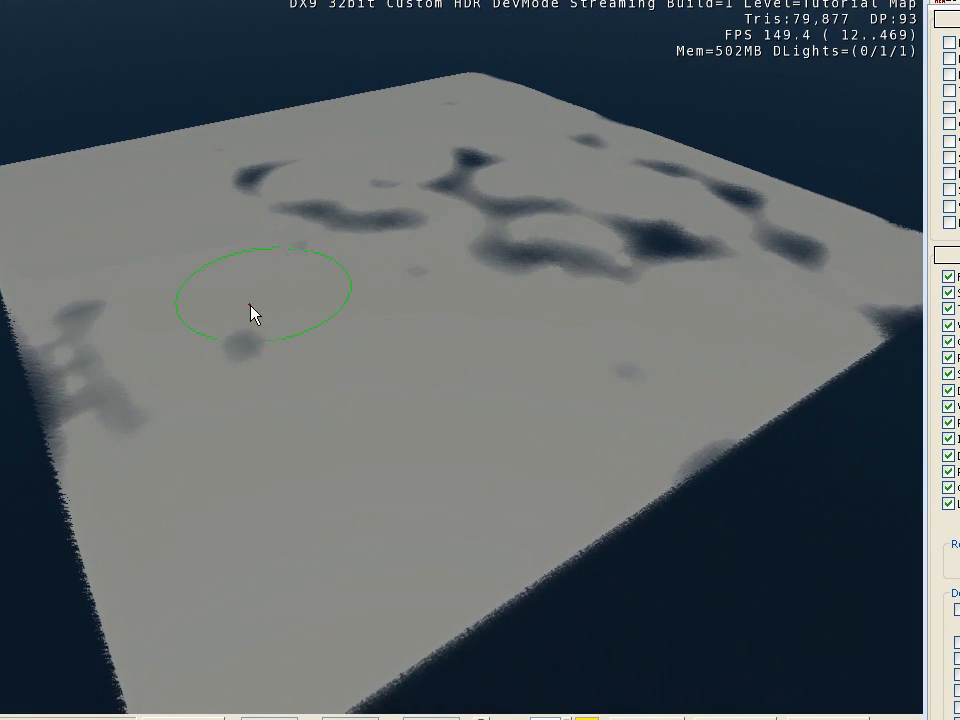
pyautogui.moveTo(250, 305)
pyautogui.mouseDown()
pyautogui.moveTo(45, 298)
pyautogui.moveTo(81, 422)
pyautogui.mouseUp()
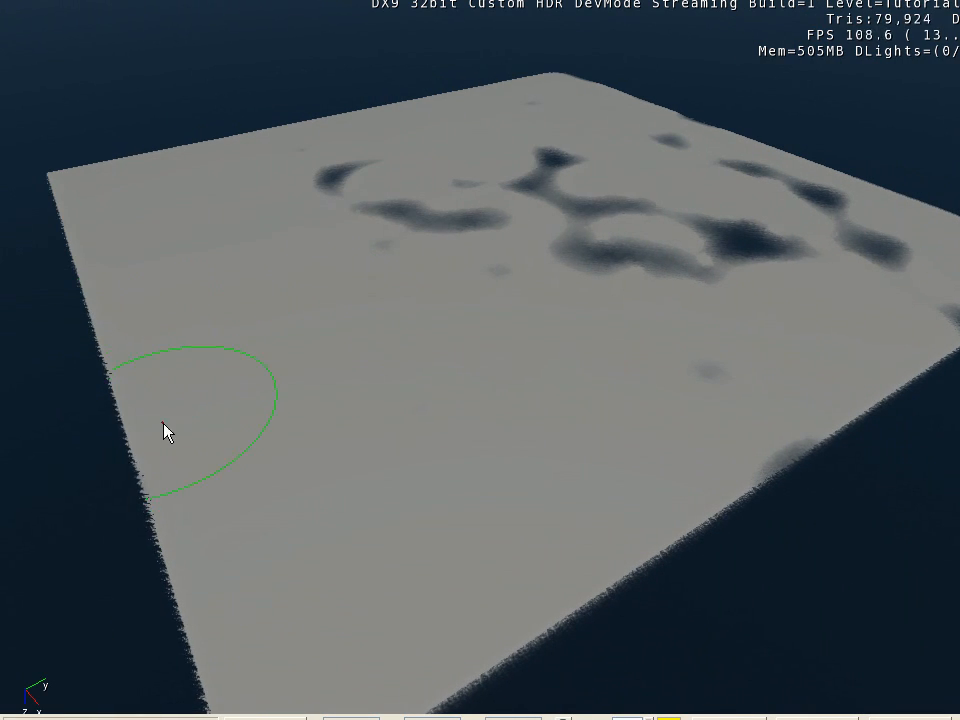
pyautogui.moveTo(81, 422)
pyautogui.mouseDown(button='right')
pyautogui.moveTo(195, 475)
pyautogui.moveTo(230, 455)
pyautogui.mouseUp(button='right')
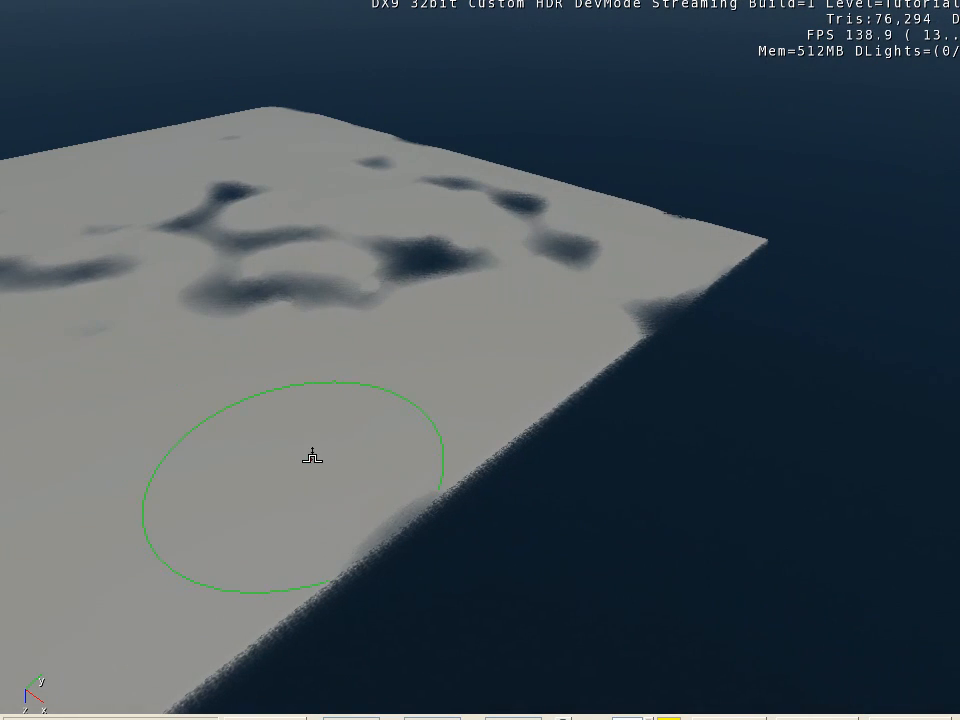
pyautogui.moveTo(313, 457); pyautogui.dragTo(543, 343)
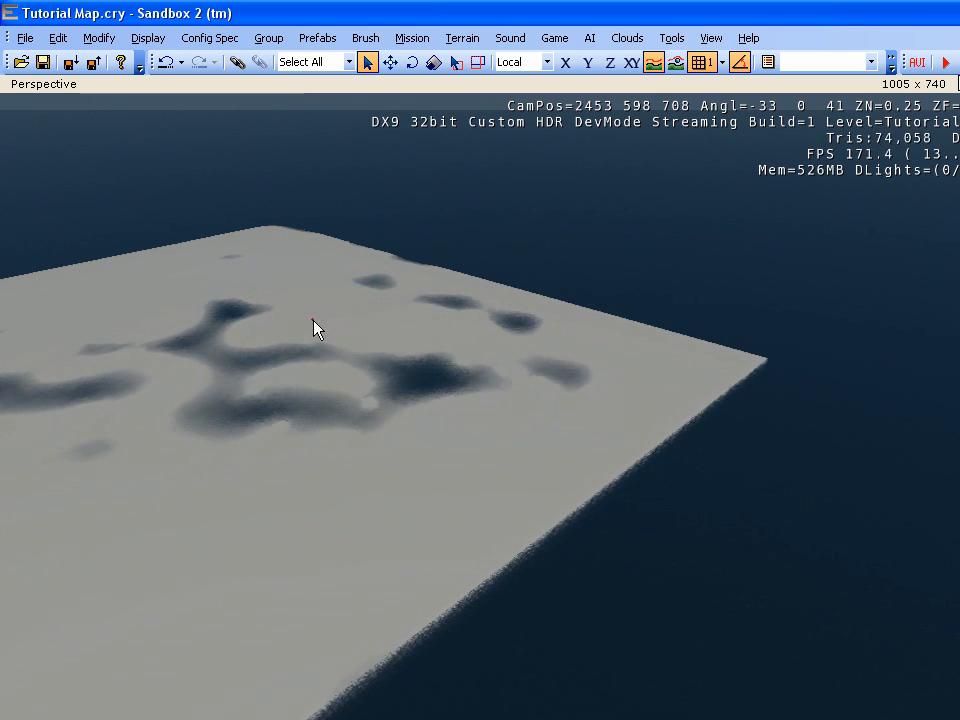
pyautogui.moveTo(313, 328); pyautogui.dragTo(520, 392)
pyautogui.moveTo(479, 316); pyautogui.dragTo(386, 320)
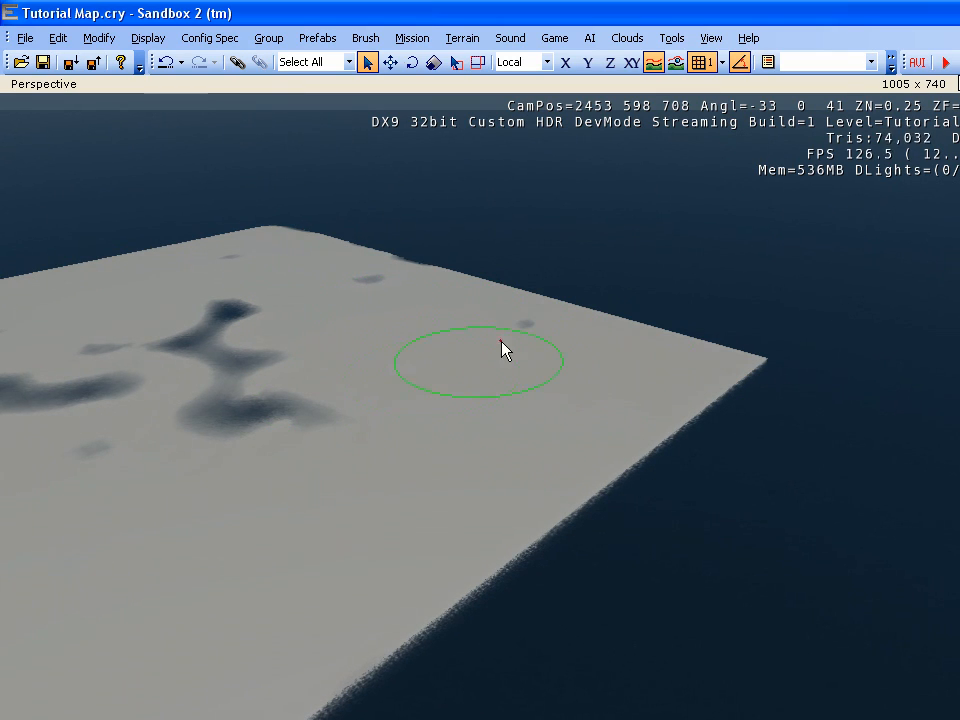
pyautogui.moveTo(247, 366); pyautogui.dragTo(268, 424)
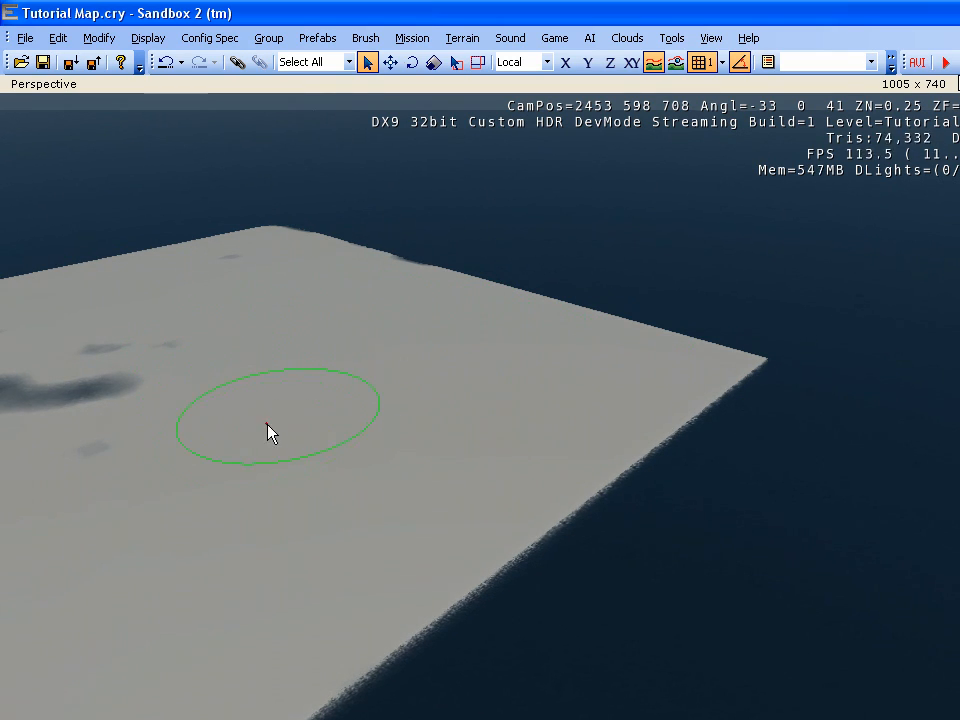
# Flatten the remaining submerged patches across the map and check the whole land surface from above.
pyautogui.press('w')
pyautogui.moveTo(268, 424); pyautogui.dragTo(309, 476, button='right')
pyautogui.moveTo(309, 476)
pyautogui.mouseDown()
pyautogui.moveTo(374, 261)
pyautogui.moveTo(406, 247)
pyautogui.moveTo(278, 283)
pyautogui.moveTo(451, 330)
pyautogui.moveTo(480, 311)
pyautogui.mouseUp()
pyautogui.press('d')
pyautogui.press('w')
pyautogui.moveTo(480, 311); pyautogui.dragTo(480, 312, button='right')
pyautogui.press('d')
pyautogui.press('w')
pyautogui.moveTo(499, 294); pyautogui.dragTo(471, 537)
pyautogui.moveTo(471, 537); pyautogui.dragTo(471, 536, button='right')
pyautogui.press('w')
pyautogui.press('d')
pyautogui.moveTo(686, 462); pyautogui.dragTo(741, 393)
pyautogui.moveTo(741, 393); pyautogui.dragTo(741, 393, button='right')
pyautogui.press('s')
pyautogui.moveTo(622, 393); pyautogui.dragTo(622, 393, button='right')
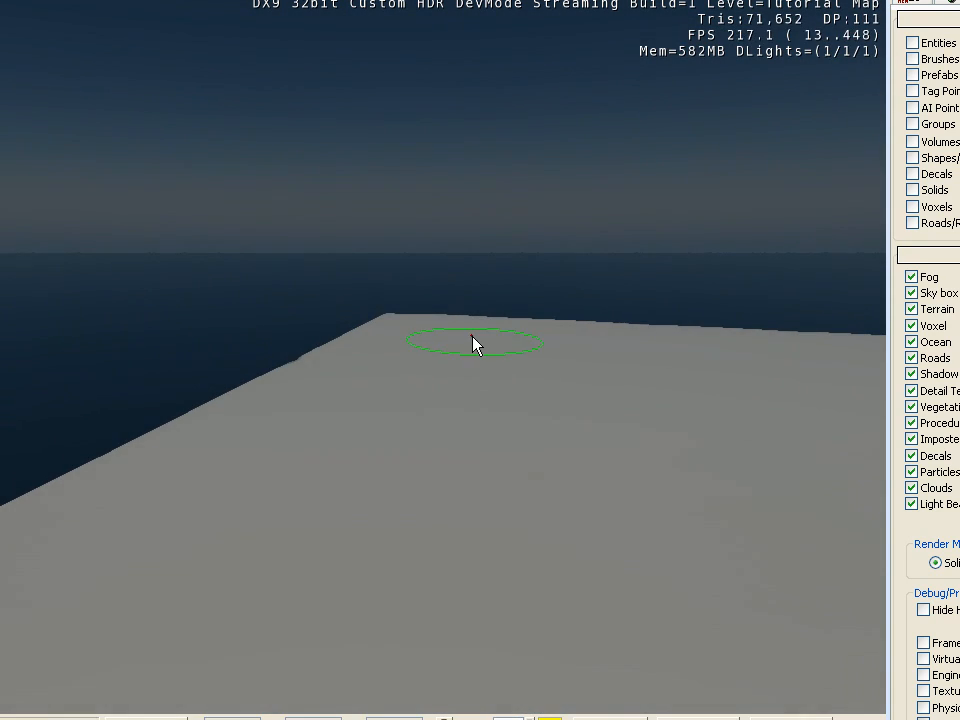
pyautogui.moveTo(474, 336); pyautogui.dragTo(446, 342, button='right')
pyautogui.press('s')
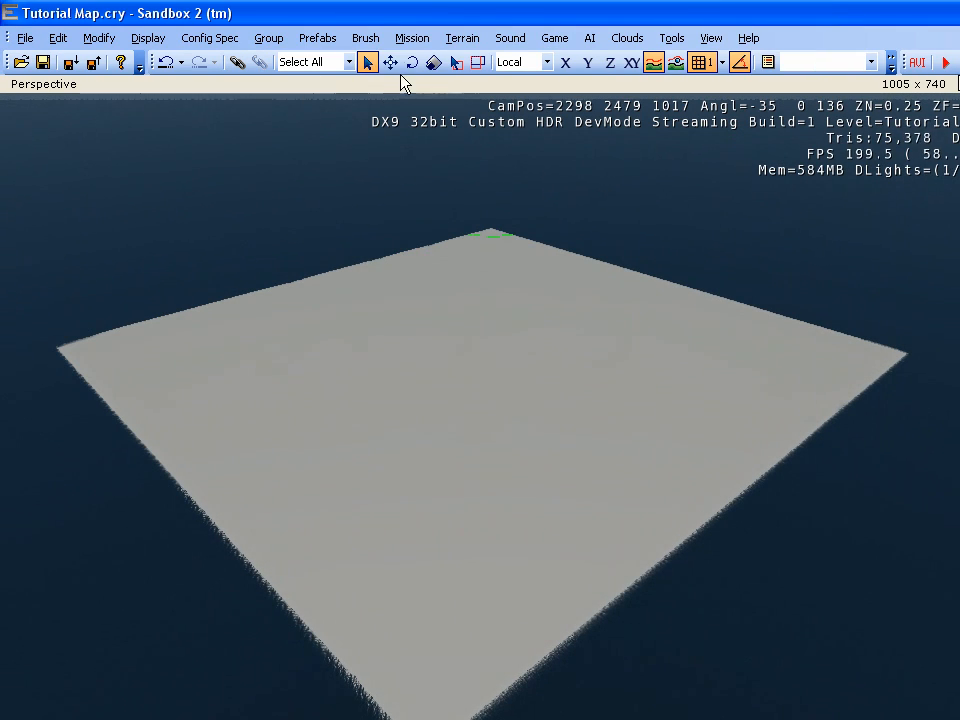
# Exit the editor and start Sandbox 2 again.
pyautogui.click(25, 38)
pyautogui.click(107, 514)
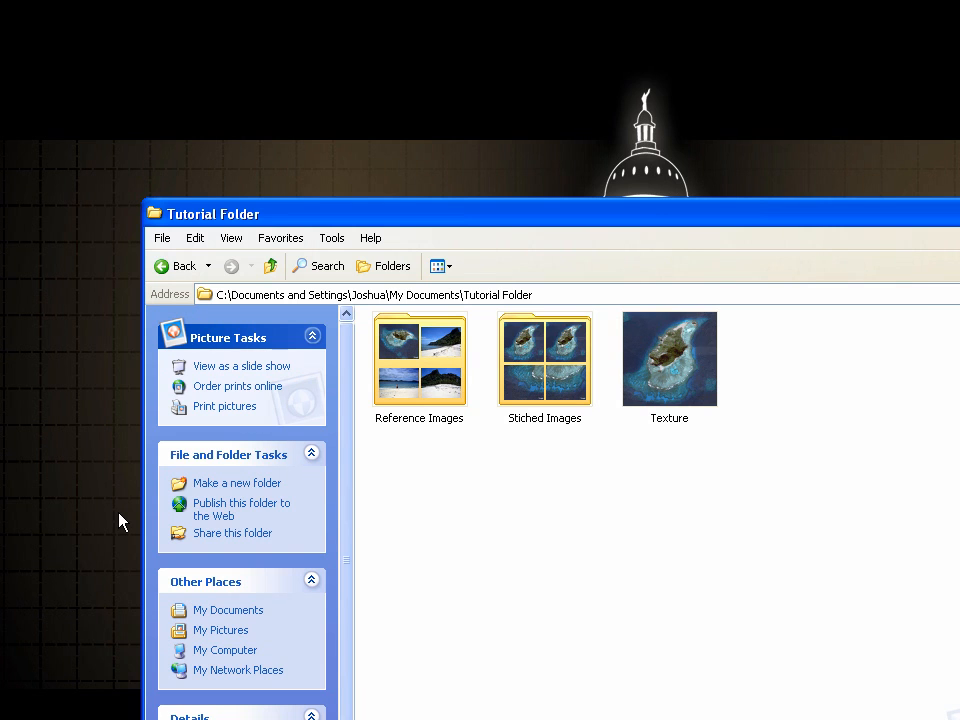
pyautogui.click(45, 705)
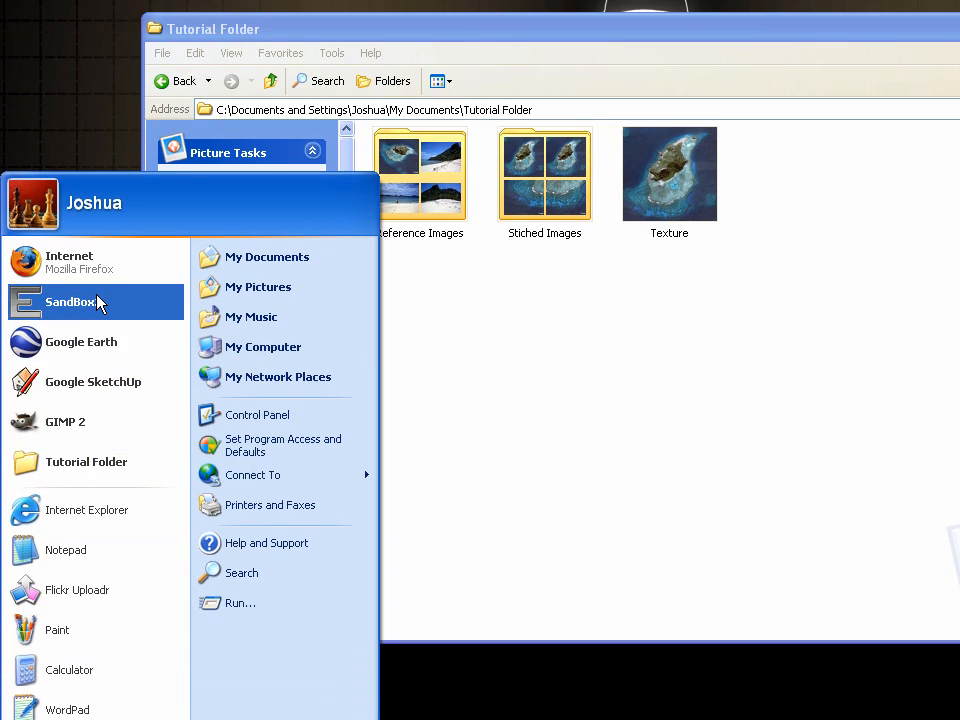
pyautogui.click(95, 183)
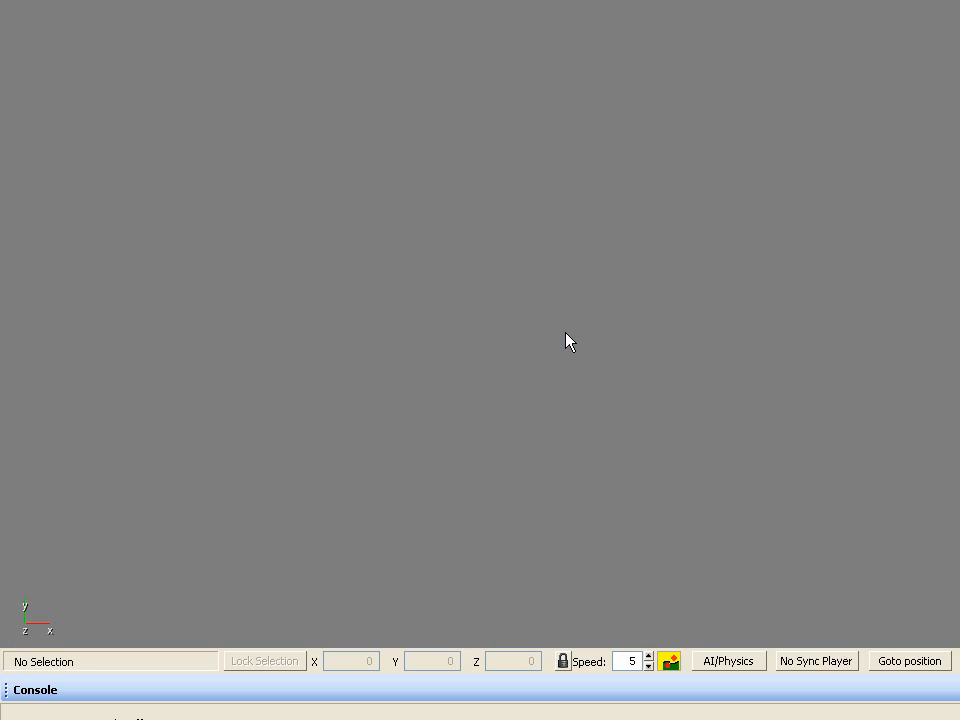
# Reopen the Tutorial Map level and dismiss the error report.
pyautogui.click(24, 38)
pyautogui.click(144, 336)
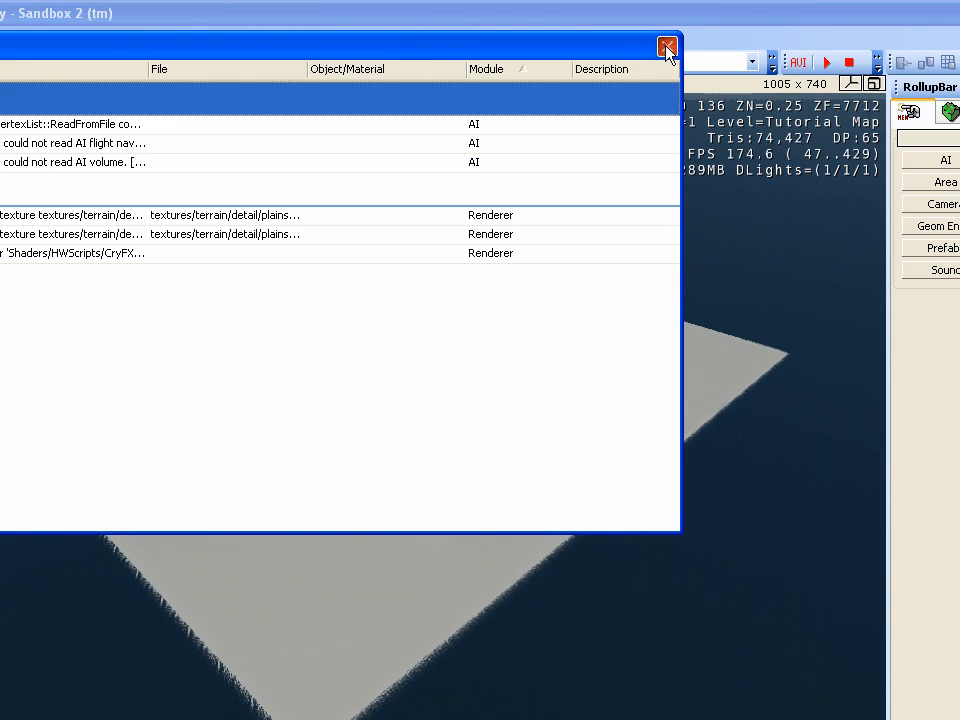
pyautogui.click(786, 46)
# Examine the terrain texture tiles and their resolutions in the terrain texture export/import dialog, and close it.
pyautogui.press('w')
pyautogui.moveTo(512, 271); pyautogui.dragTo(508, 282, button='right')
pyautogui.press('s')
pyautogui.press('w')
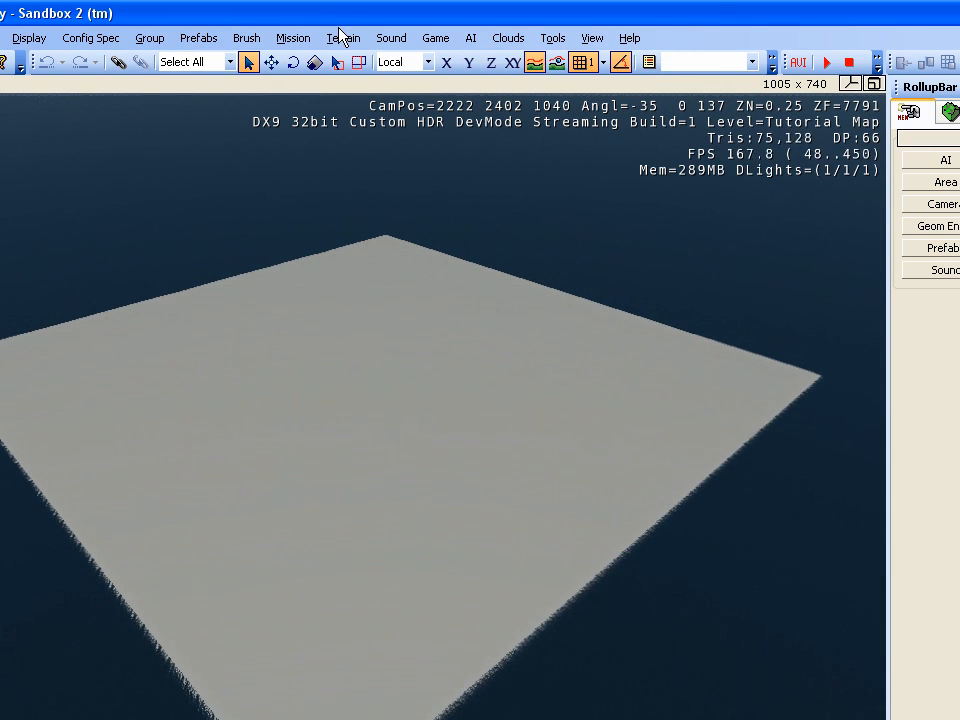
pyautogui.moveTo(356, 180); pyautogui.dragTo(366, 215, button='right')
pyautogui.press('d')
pyautogui.press('a')
pyautogui.click(343, 38)
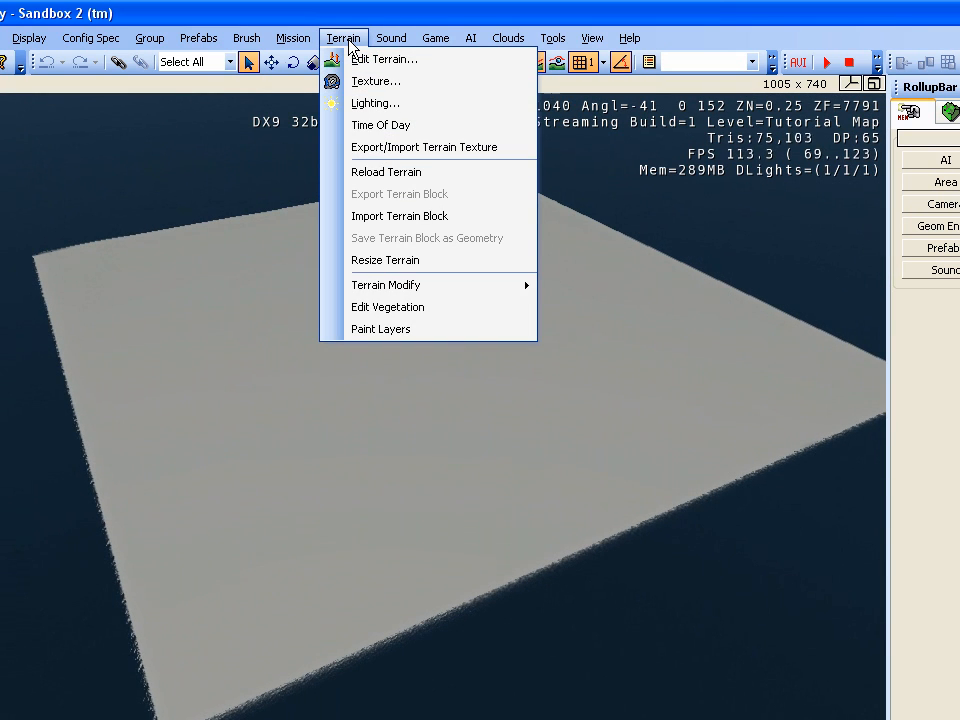
pyautogui.click(384, 157)
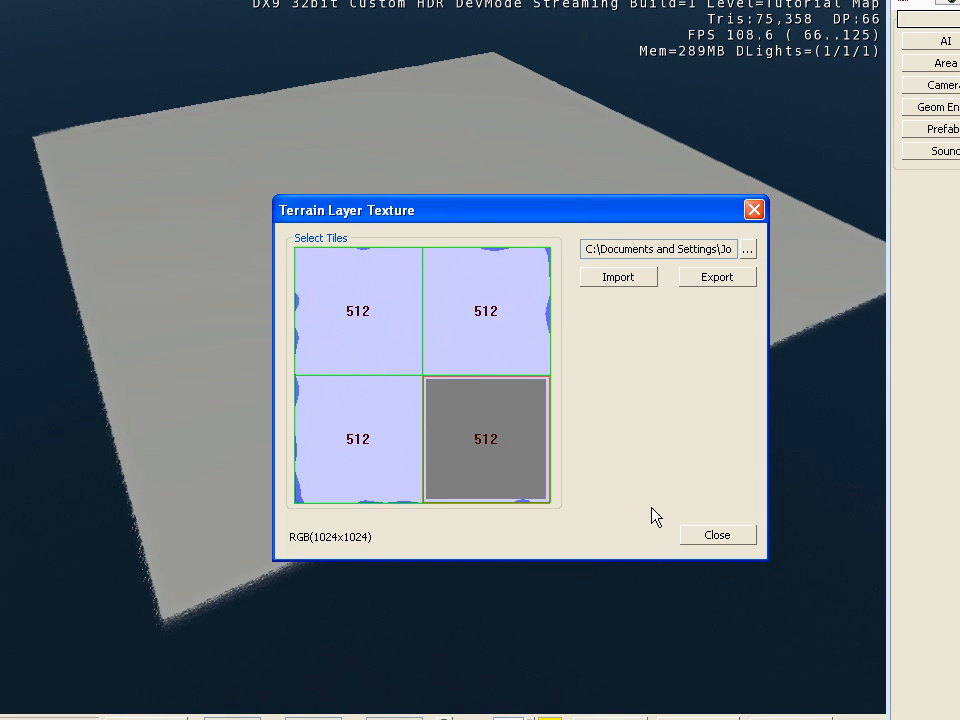
pyautogui.click(716, 536)
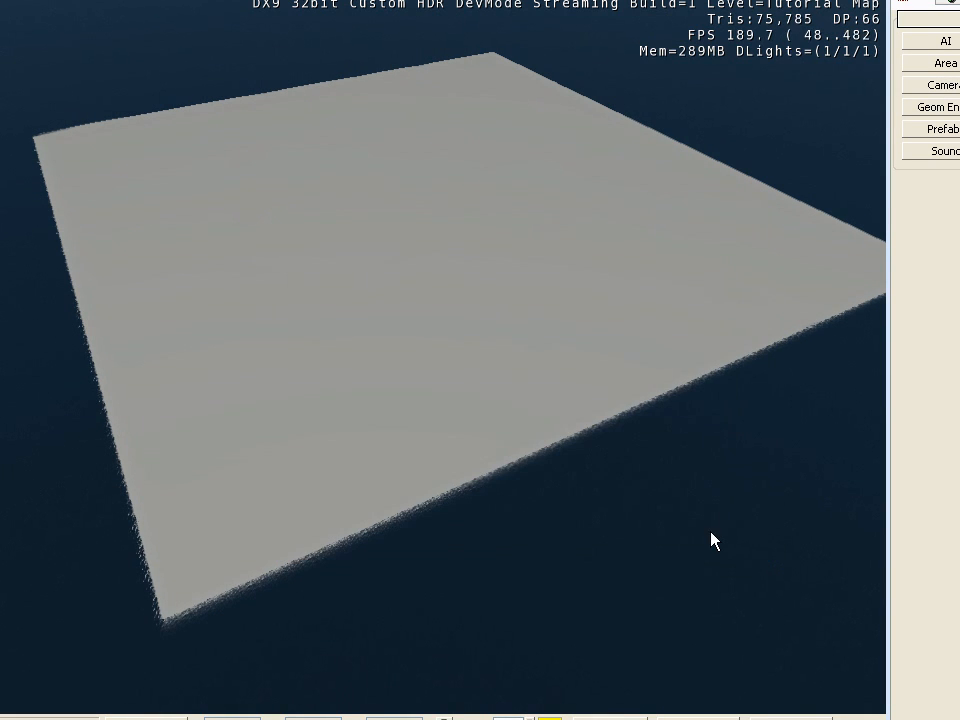
# Open the terrain Layer Painter and activate changing of the tiles' resolution.
pyautogui.click(754, 113)
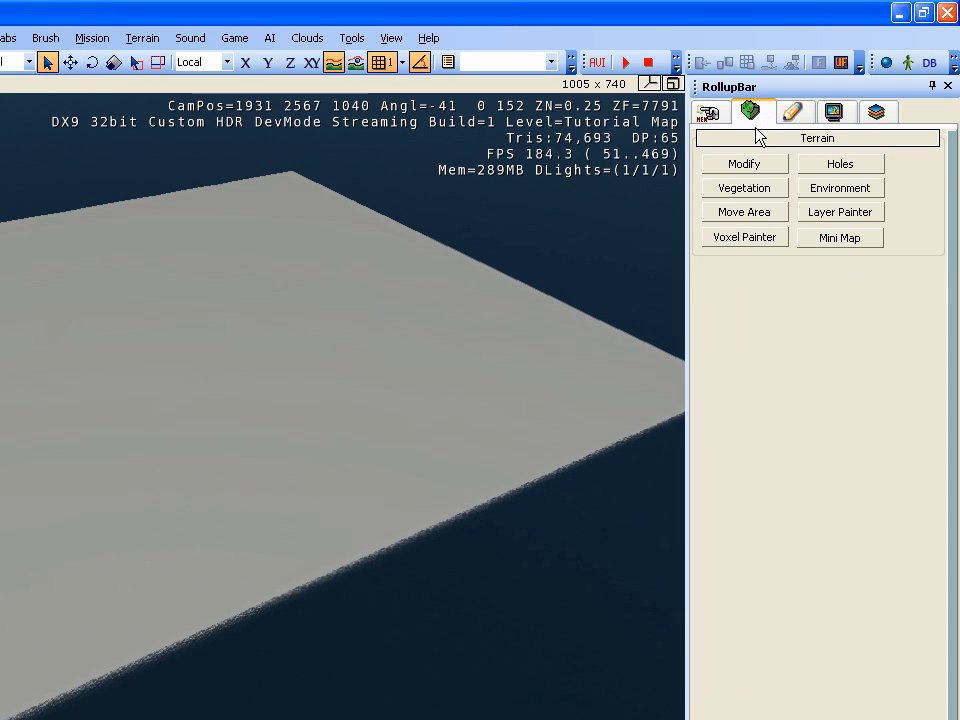
pyautogui.click(823, 219)
pyautogui.moveTo(950, 231); pyautogui.dragTo(953, 267)
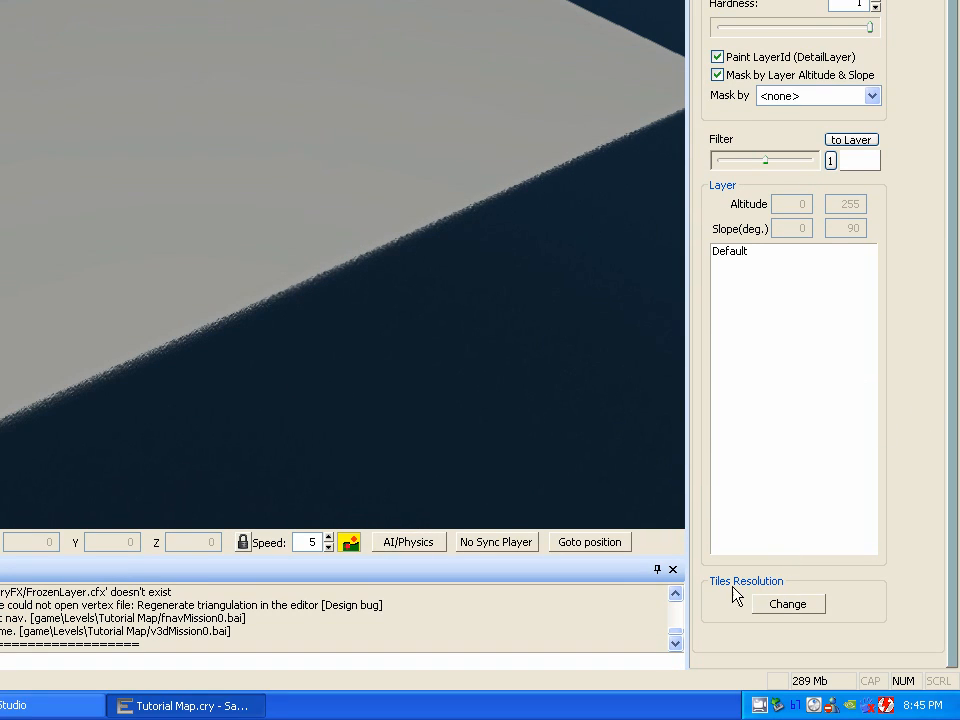
pyautogui.click(790, 605)
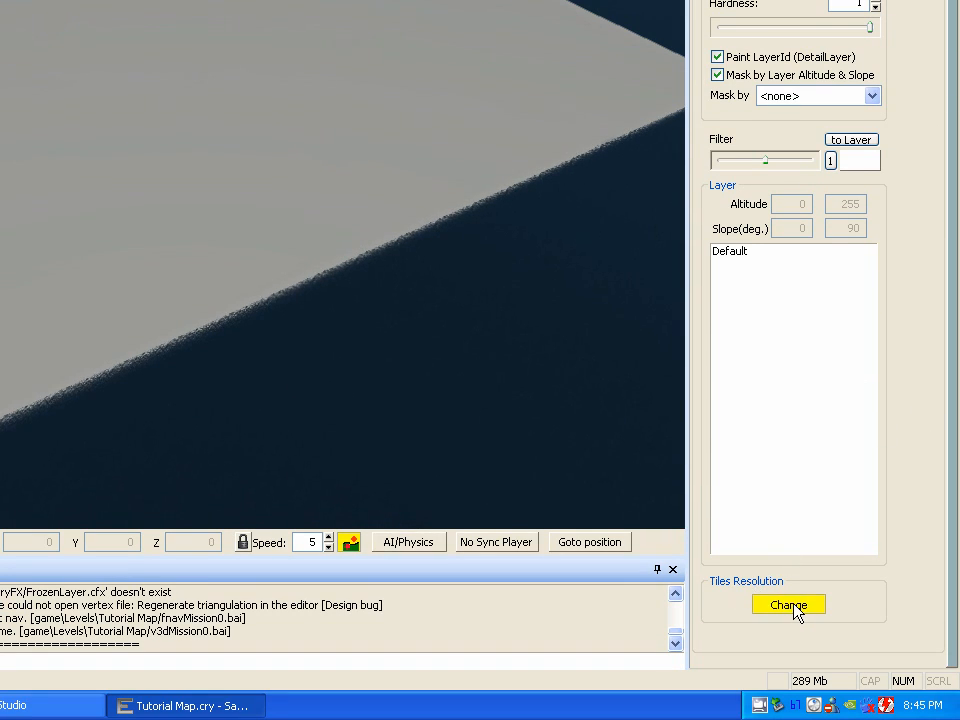
# Set the resolution of the terrain tile nearest the camera to 1024x1024.
pyautogui.moveTo(225, 204); pyautogui.dragTo(225, 204, button='right')
pyautogui.moveTo(425, 267); pyautogui.dragTo(425, 267, button='right')
pyautogui.moveTo(270, 146); pyautogui.dragTo(270, 146, button='right')
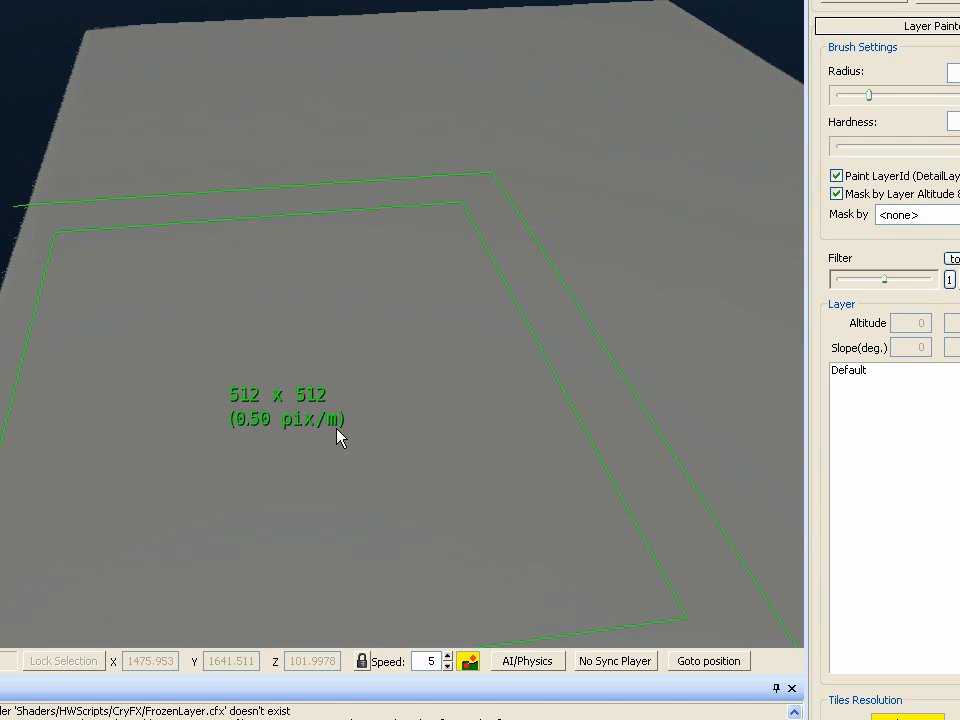
pyautogui.click(339, 414)
pyautogui.click(540, 299)
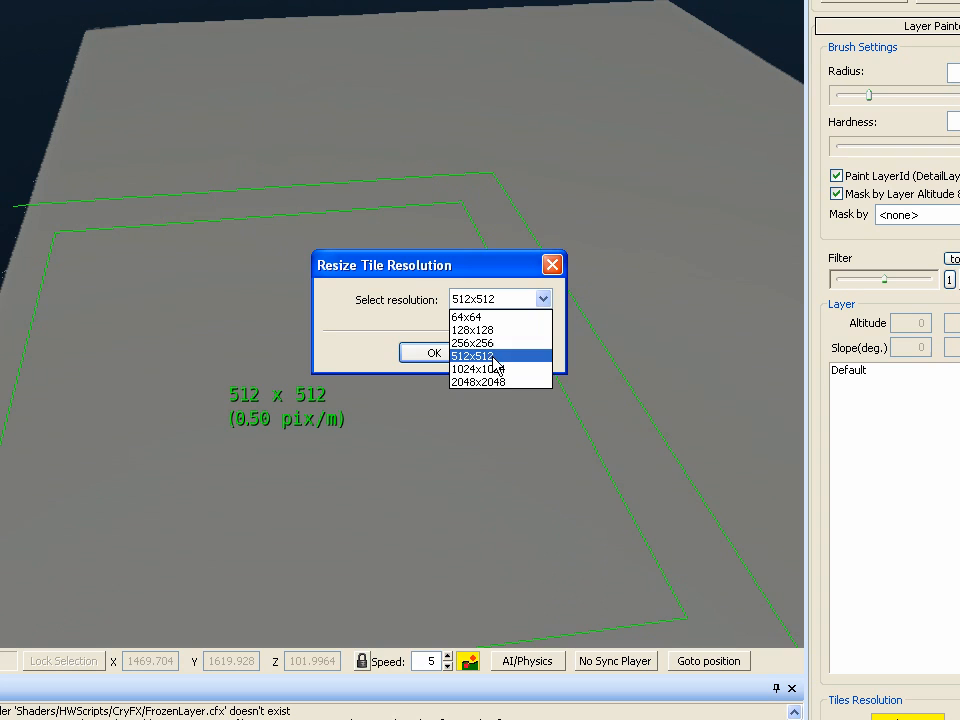
pyautogui.click(493, 372)
pyautogui.click(440, 354)
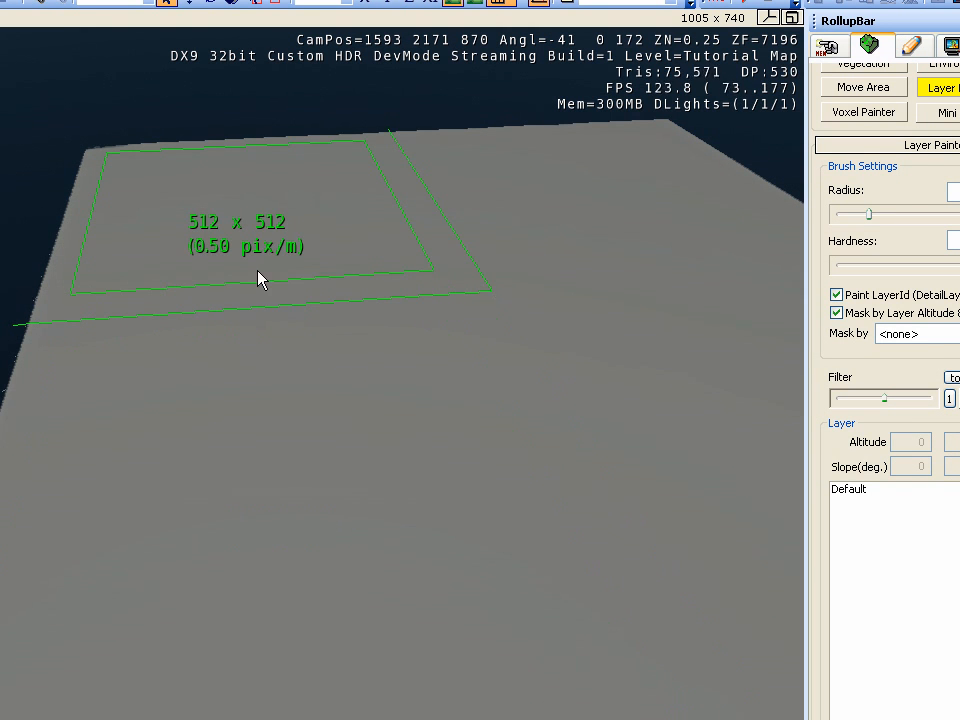
# Set the resolution of the adjacent tile, directly beyond the first one, to 1024x1024.
pyautogui.click(285, 281)
pyautogui.click(538, 418)
pyautogui.click(488, 488)
pyautogui.click(438, 474)
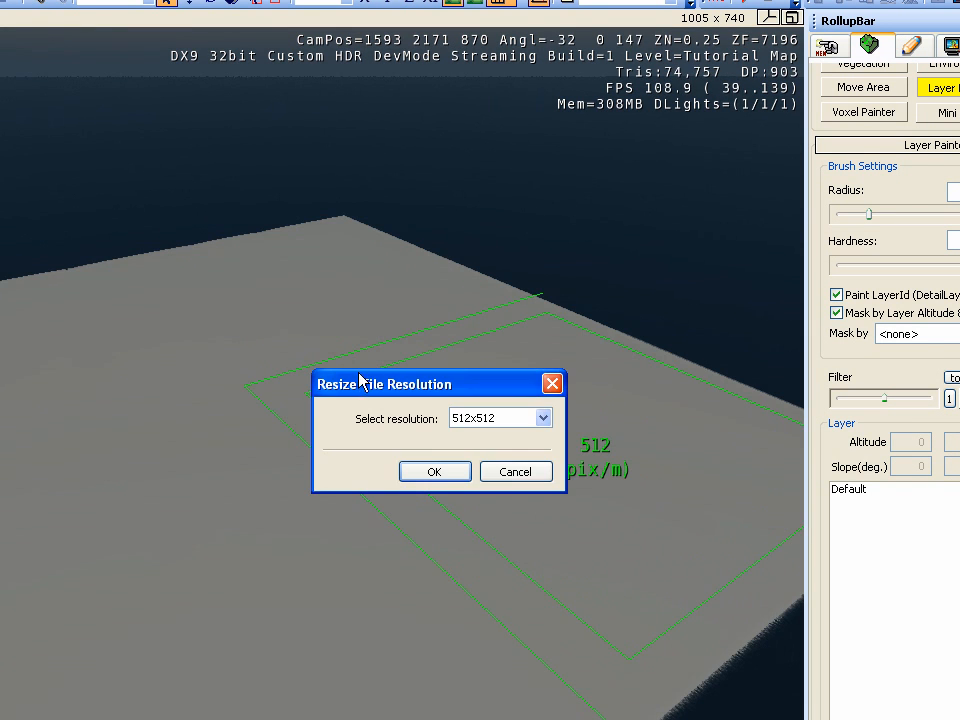
# Set the resolution of the third terrain tile, along the terrain's right-hand edge, to 1024x1024.
pyautogui.click(495, 418)
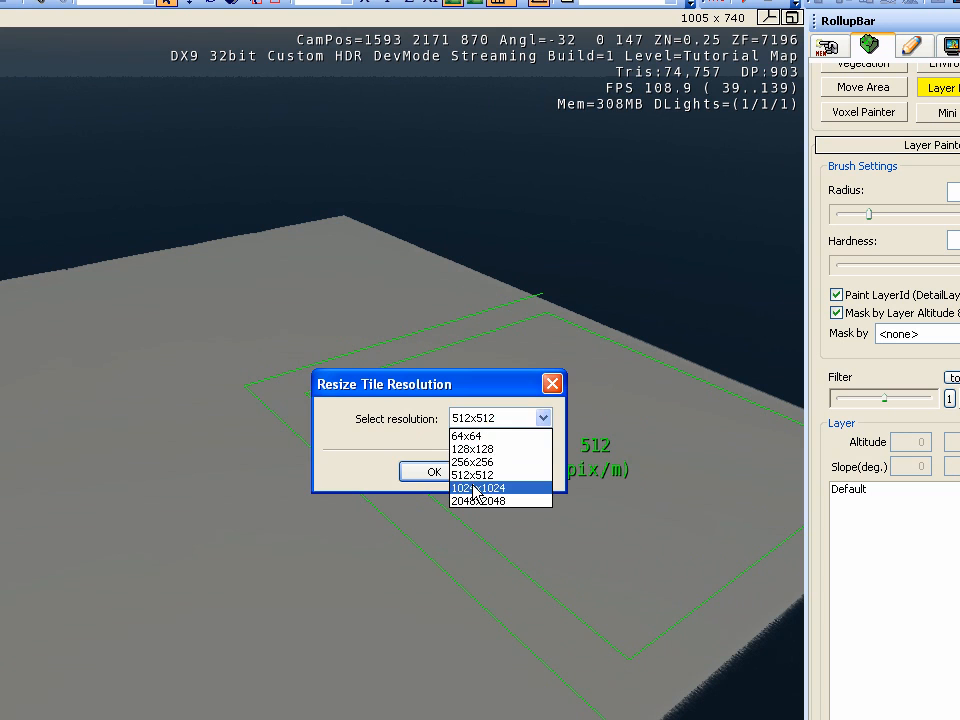
pyautogui.click(482, 486)
pyautogui.click(436, 472)
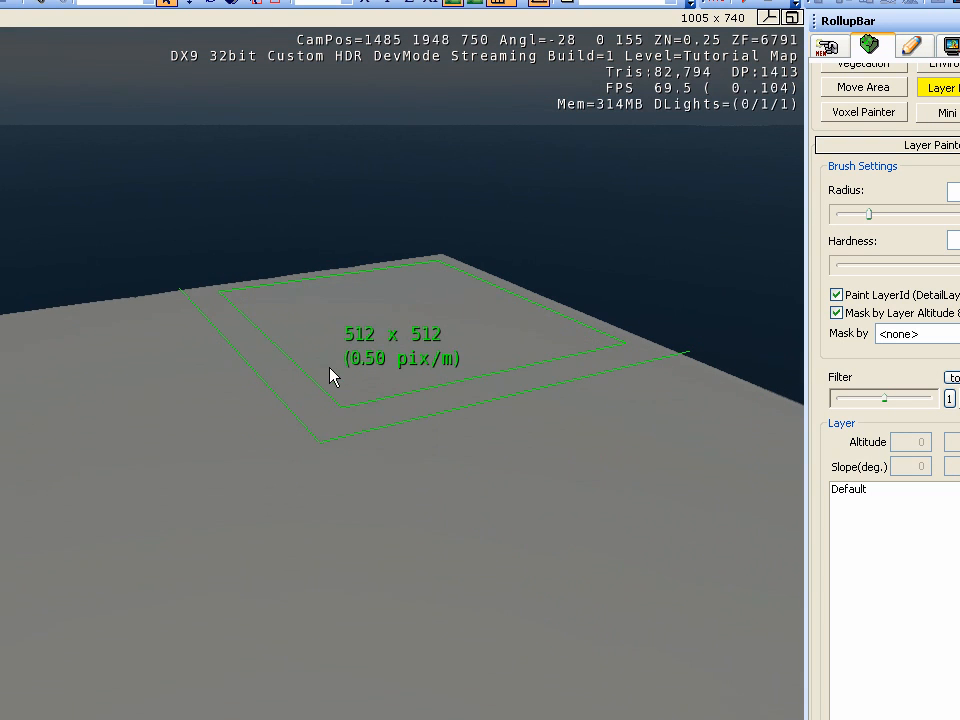
# Set the resolution of the remaining tile, at the terrain's far corner, to 1024x1024.
pyautogui.click(332, 377)
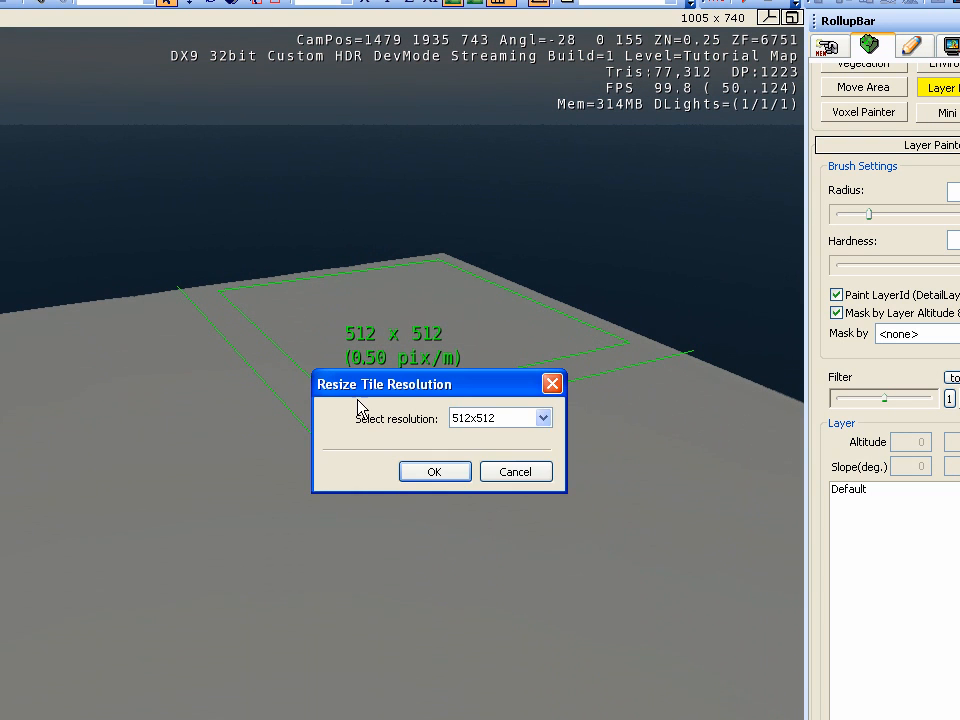
pyautogui.click(495, 418)
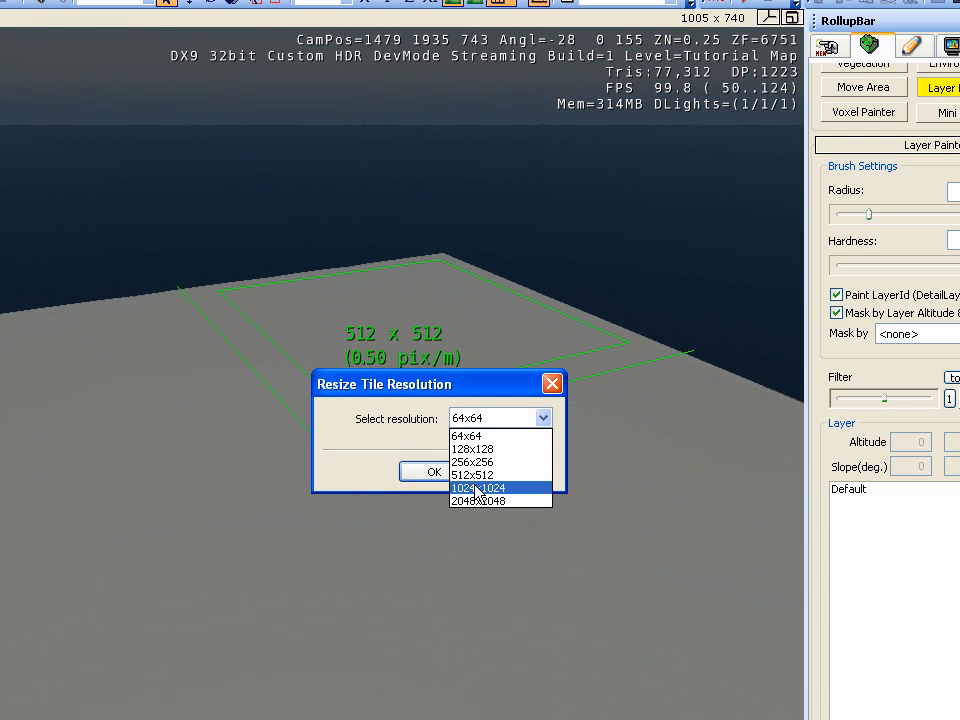
pyautogui.click(514, 486)
pyautogui.click(434, 471)
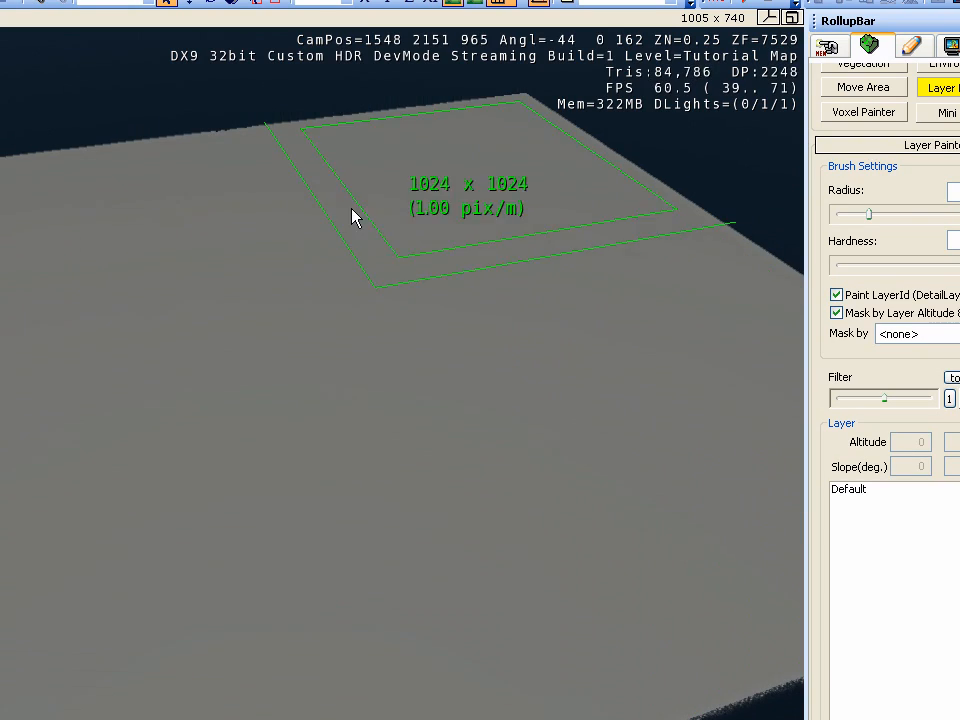
# Check the resolutions of all four tiles in the terrain texture export/import dialog, and close it.
pyautogui.moveTo(293, 124)
pyautogui.mouseDown(button='right')
pyautogui.moveTo(293, 137)
pyautogui.moveTo(293, 124)
pyautogui.mouseUp(button='right')
pyautogui.press('s')
pyautogui.click(793, 603)
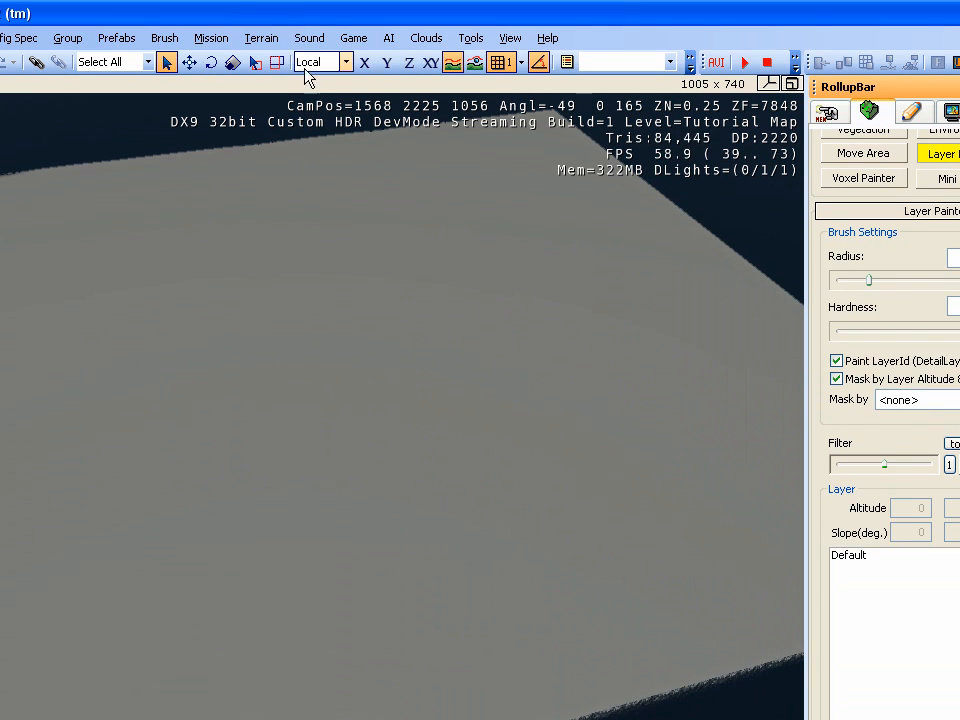
pyautogui.click(260, 38)
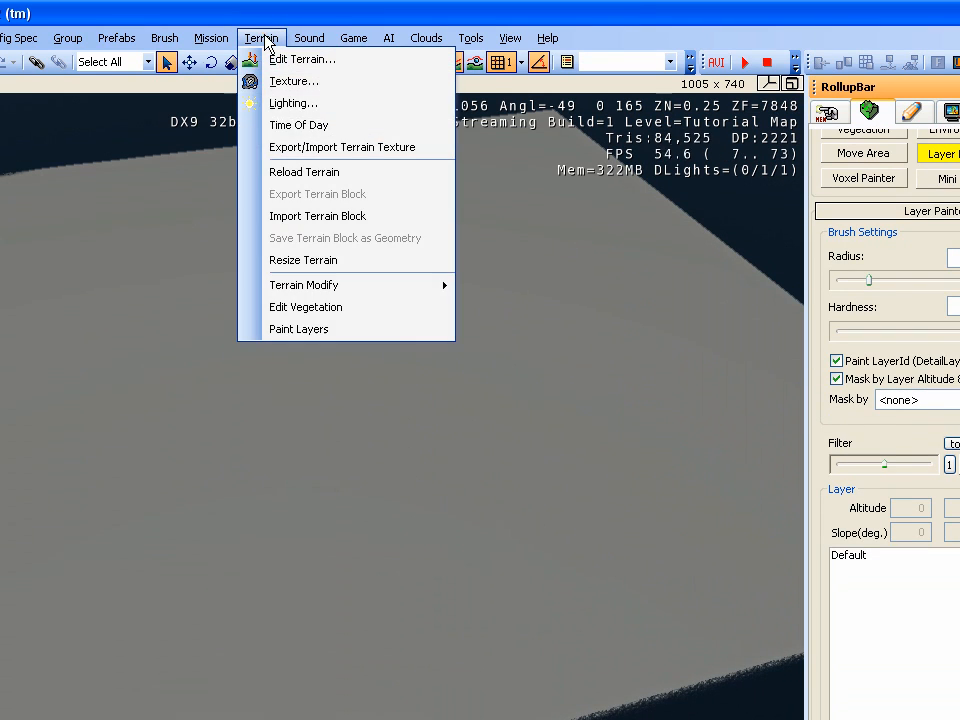
pyautogui.click(302, 152)
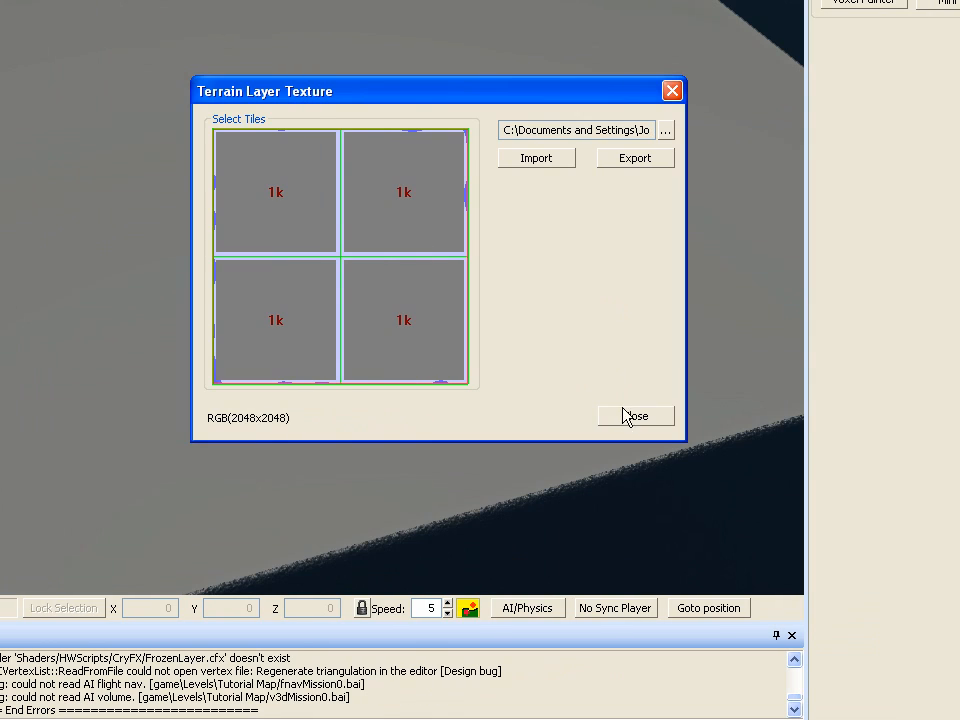
pyautogui.click(754, 416)
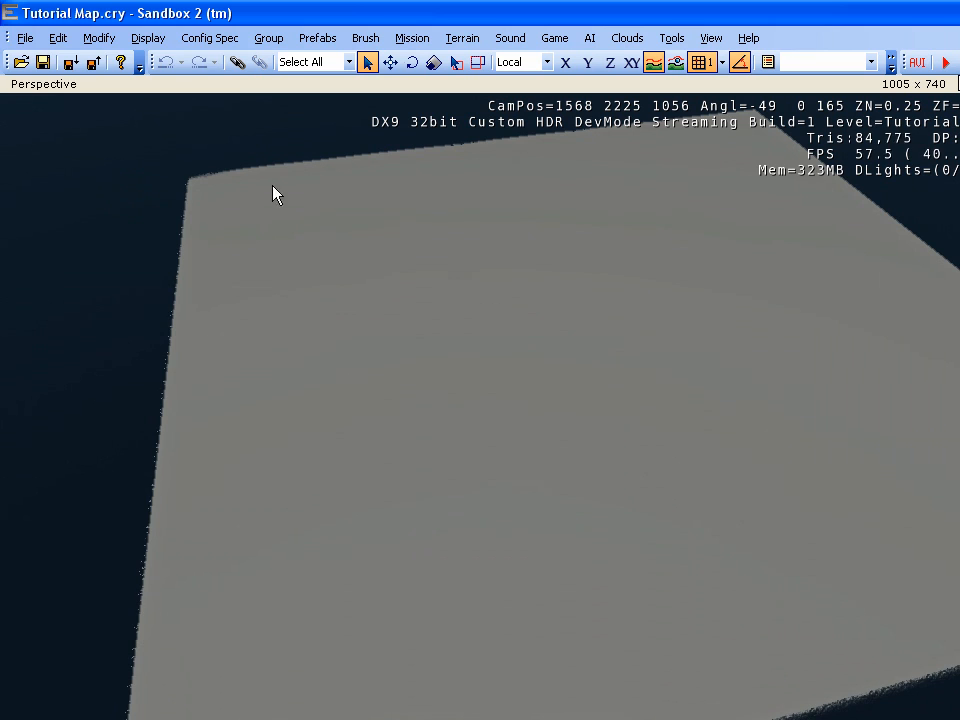
# Generate the level's surface texture at 2048 x 2048.
pyautogui.click(25, 38)
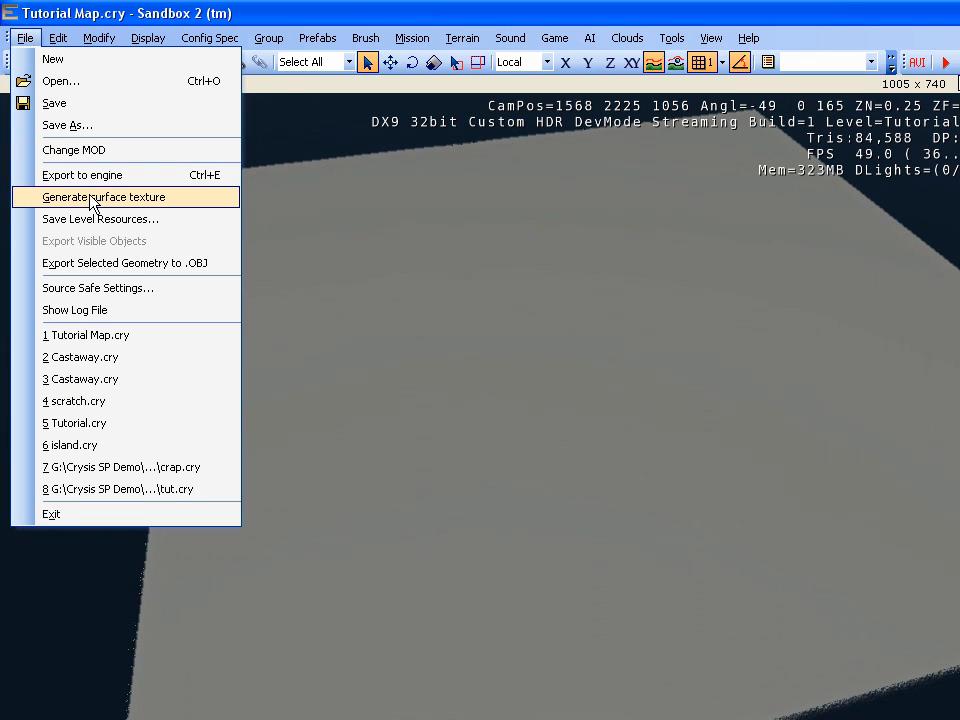
pyautogui.click(75, 196)
pyautogui.click(610, 425)
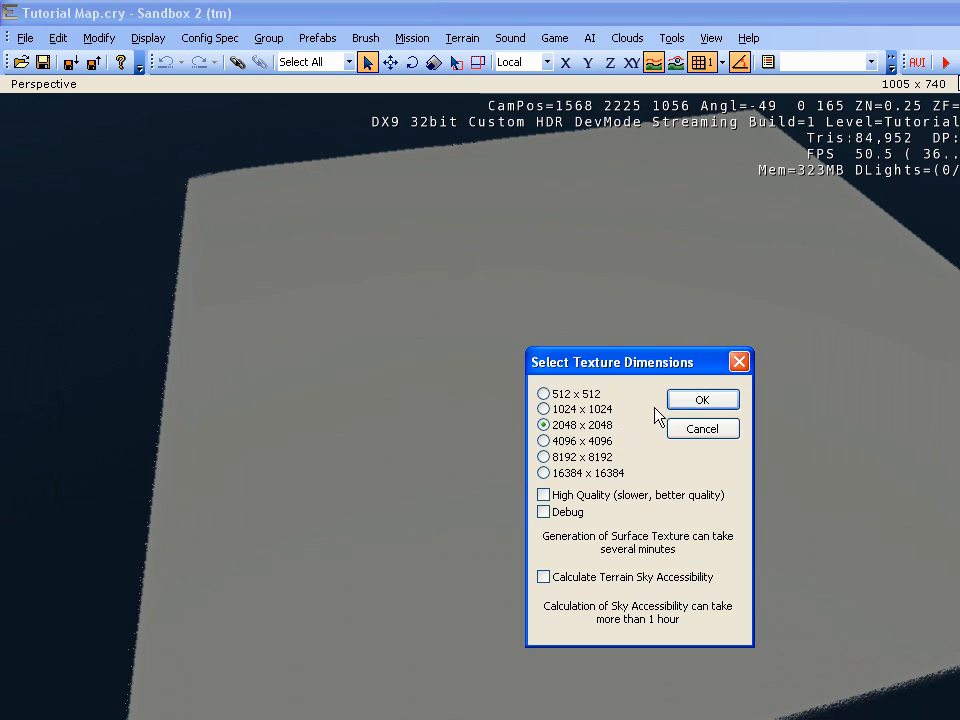
pyautogui.click(688, 402)
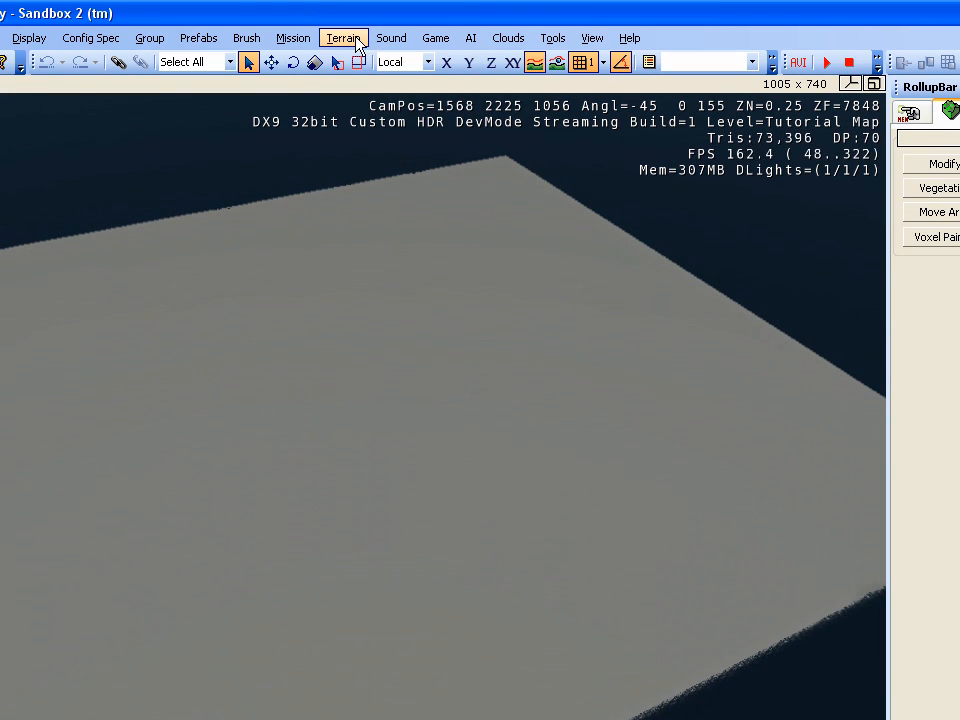
# Open the terrain texture export/import dialog and select all four texture tiles.
pyautogui.click(356, 40)
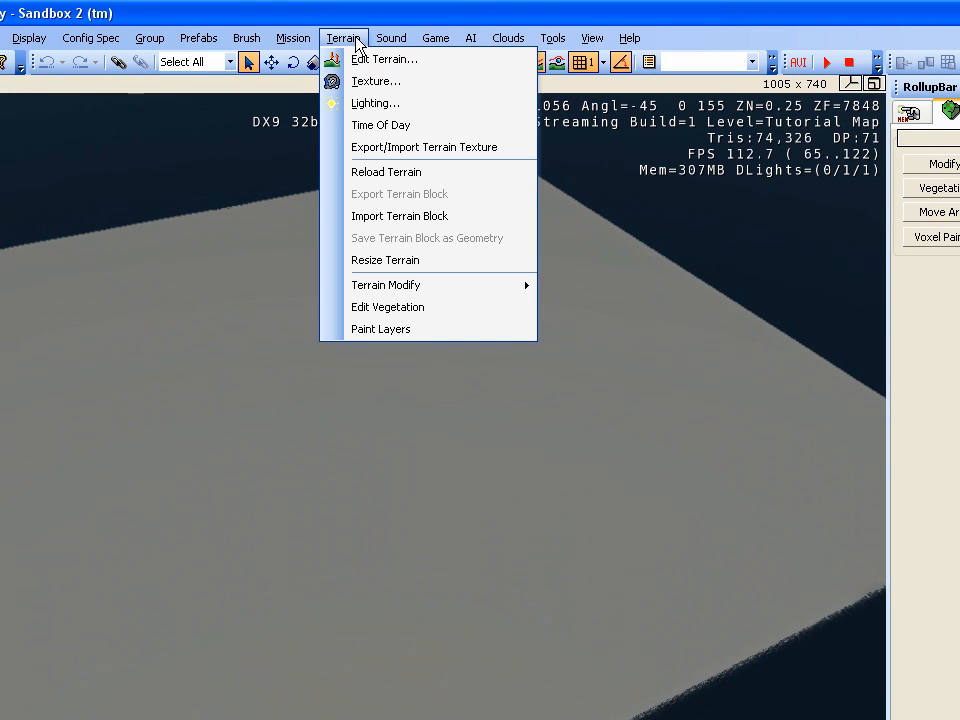
pyautogui.click(376, 150)
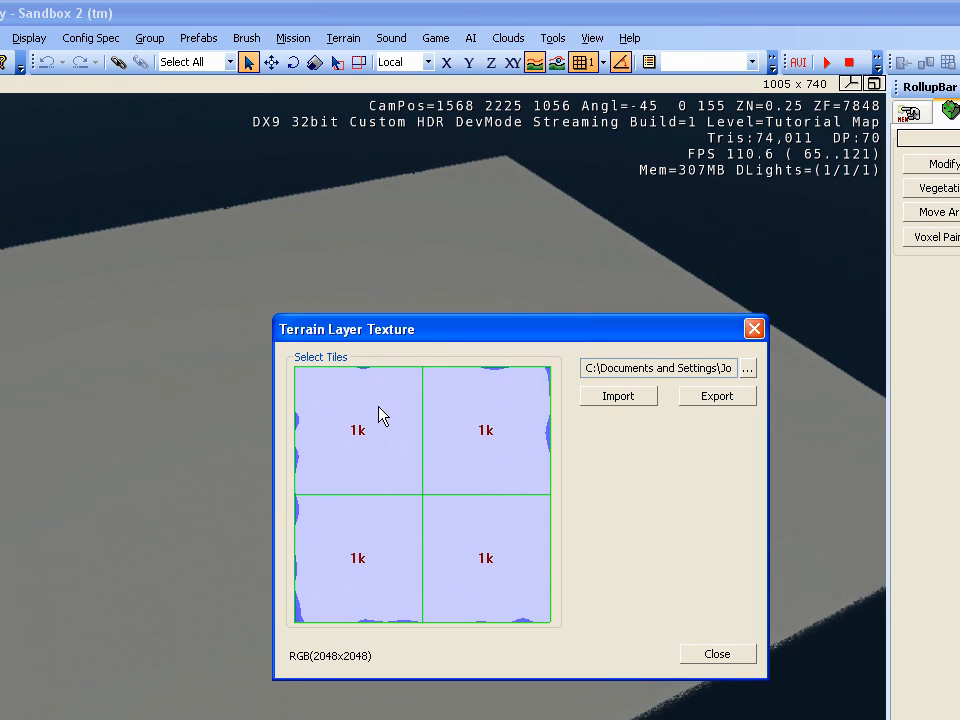
pyautogui.moveTo(380, 415); pyautogui.dragTo(439, 506)
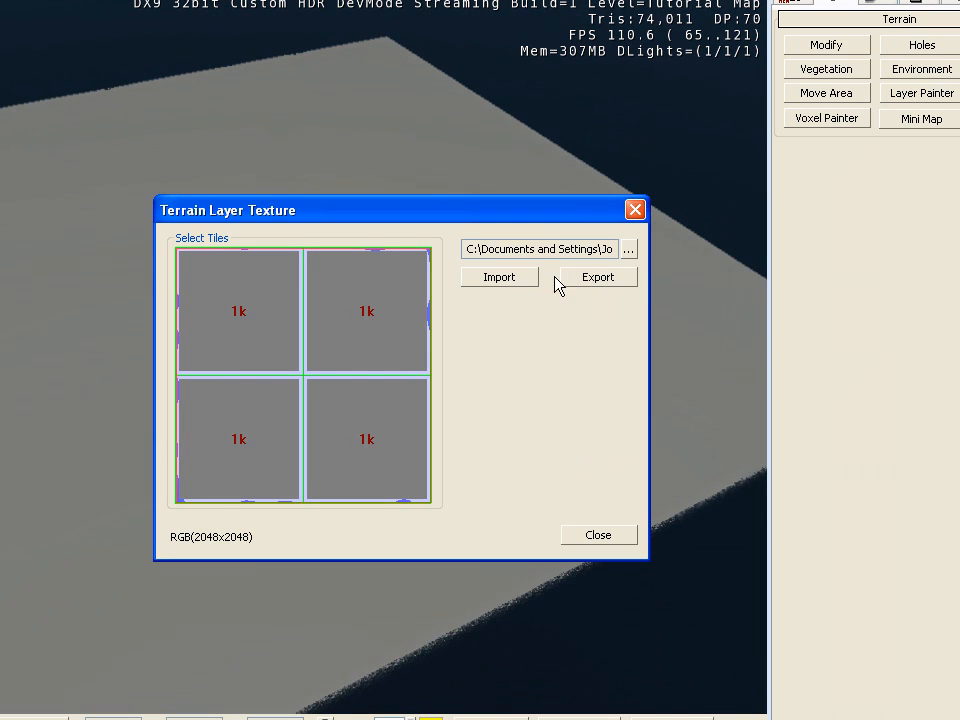
# Export the selected tiles as the bitmap TextureExport in the Tutorial Folder, and open that folder in Windows Explorer.
pyautogui.click(629, 250)
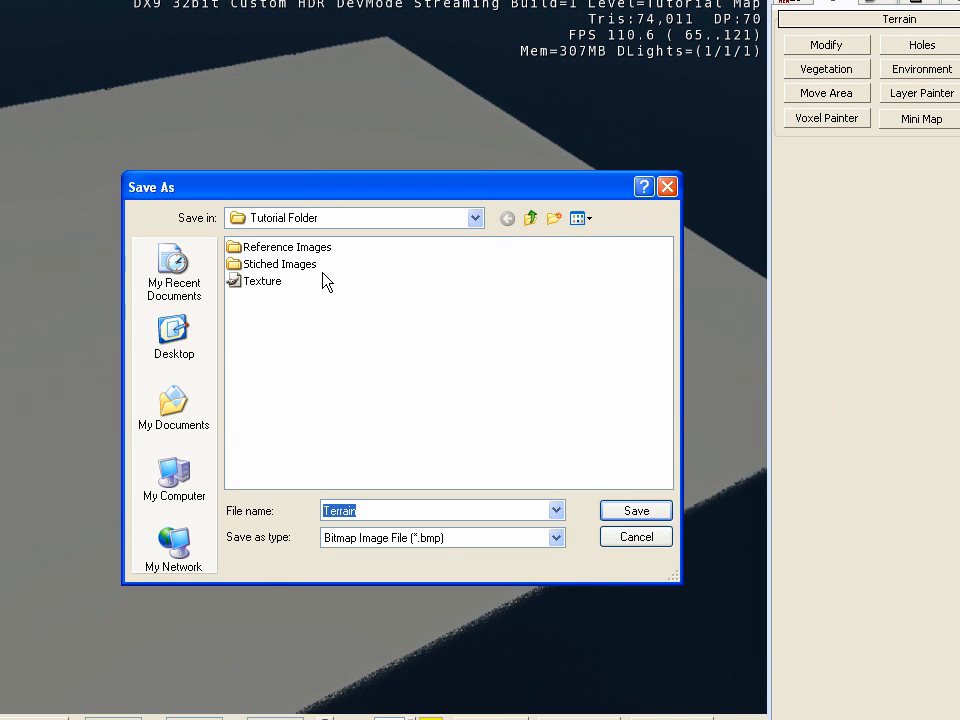
pyautogui.click(264, 284)
pyautogui.click(364, 511)
pyautogui.write('Export')
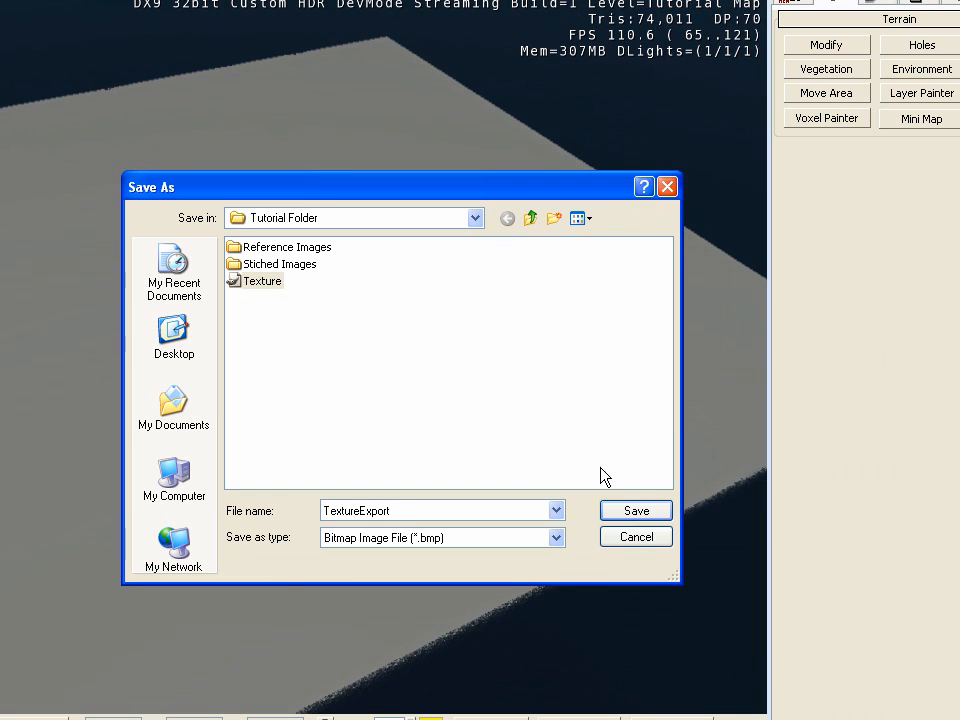
pyautogui.click(648, 511)
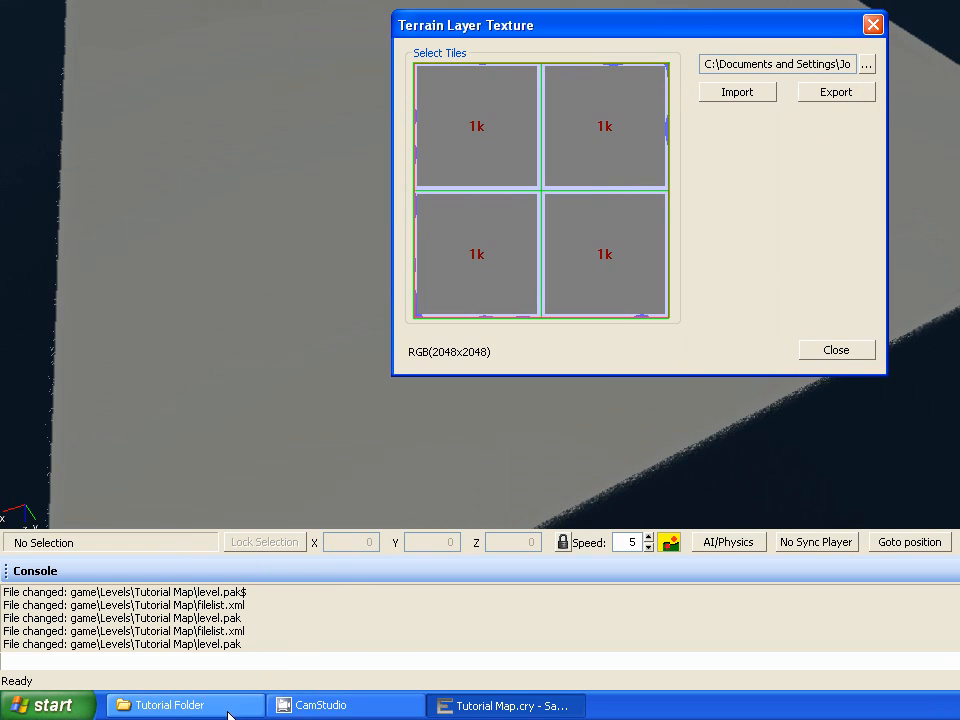
pyautogui.click(220, 708)
pyautogui.click(809, 89)
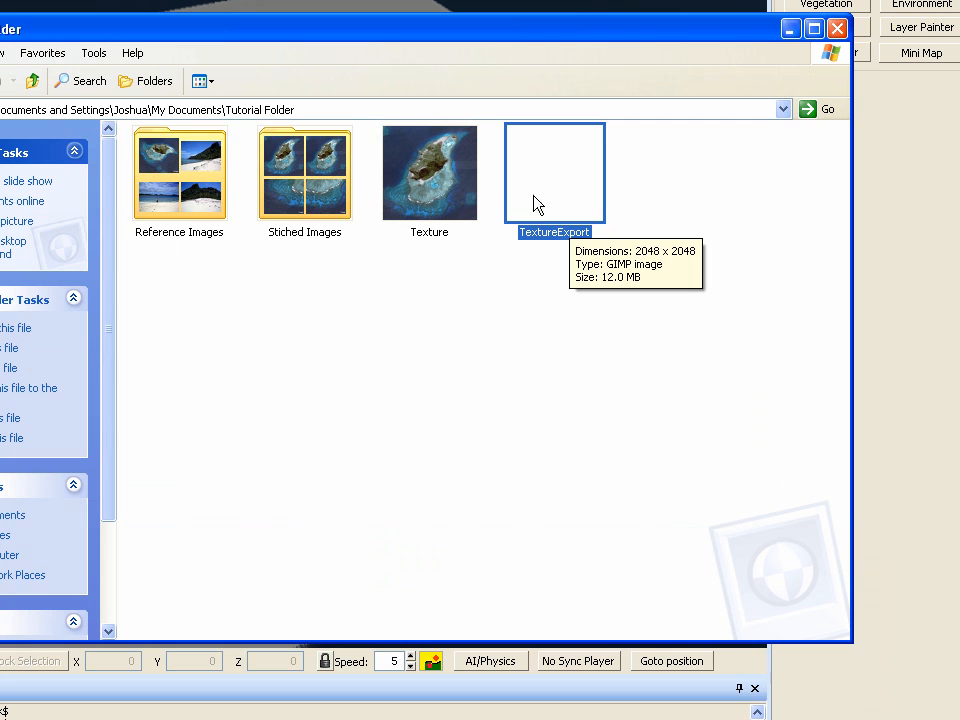
# Delete the blank exported TextureExport image from the Tutorial Folder.
pyautogui.press('F2')
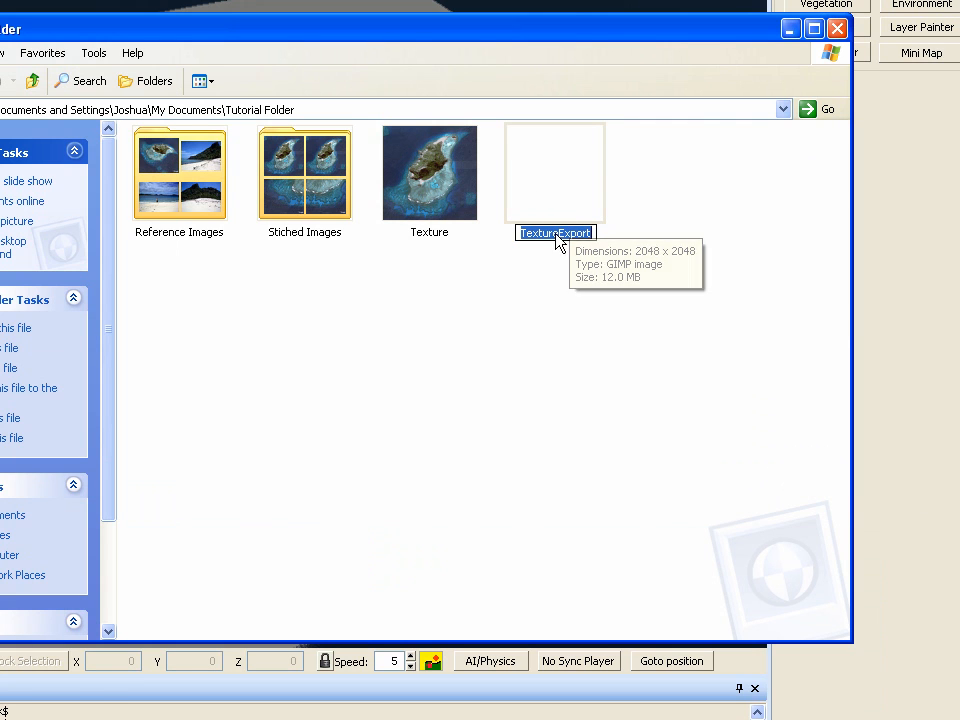
pyautogui.rightClick(556, 236)
pyautogui.click(588, 288)
pyautogui.rightClick(558, 139)
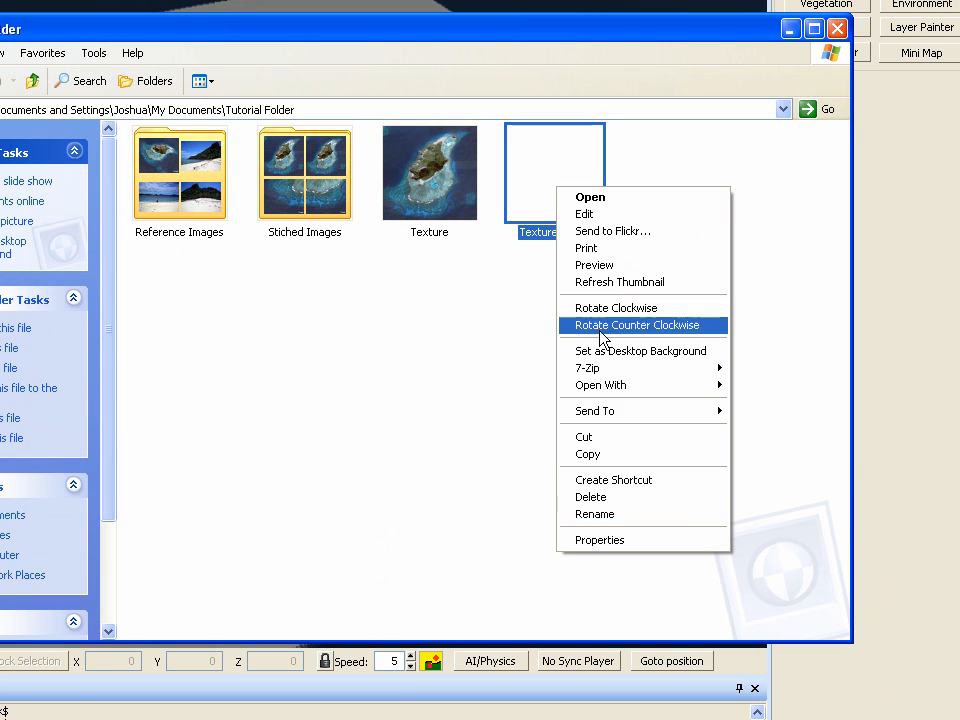
pyautogui.click(596, 496)
pyautogui.click(470, 342)
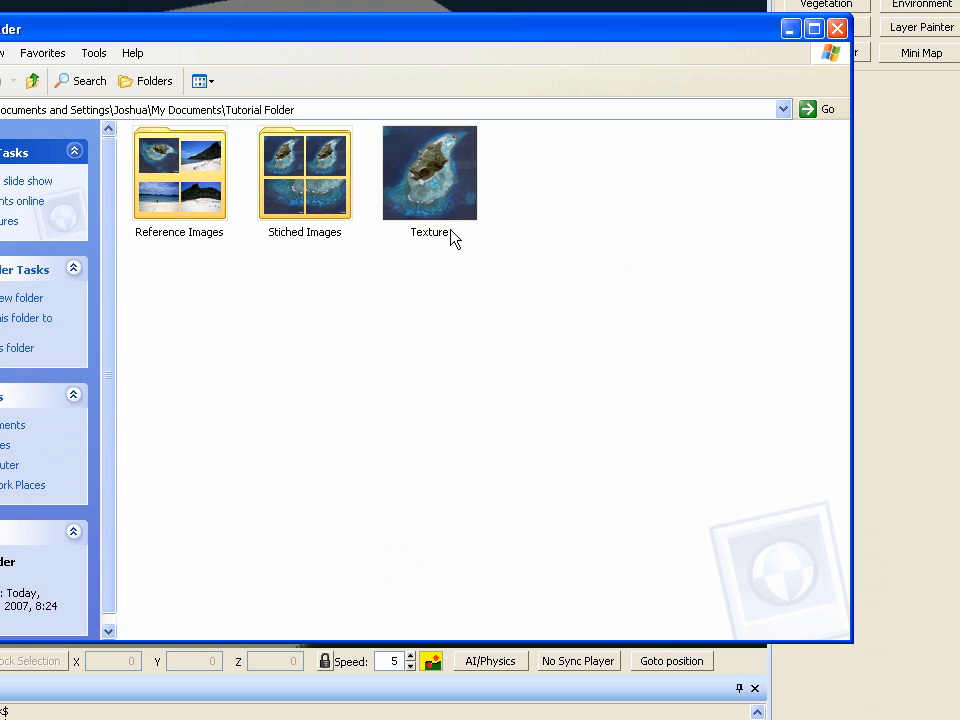
# Rename the island image Texture as TextureExport so it takes the place of the exported file.
pyautogui.rightClick(448, 215)
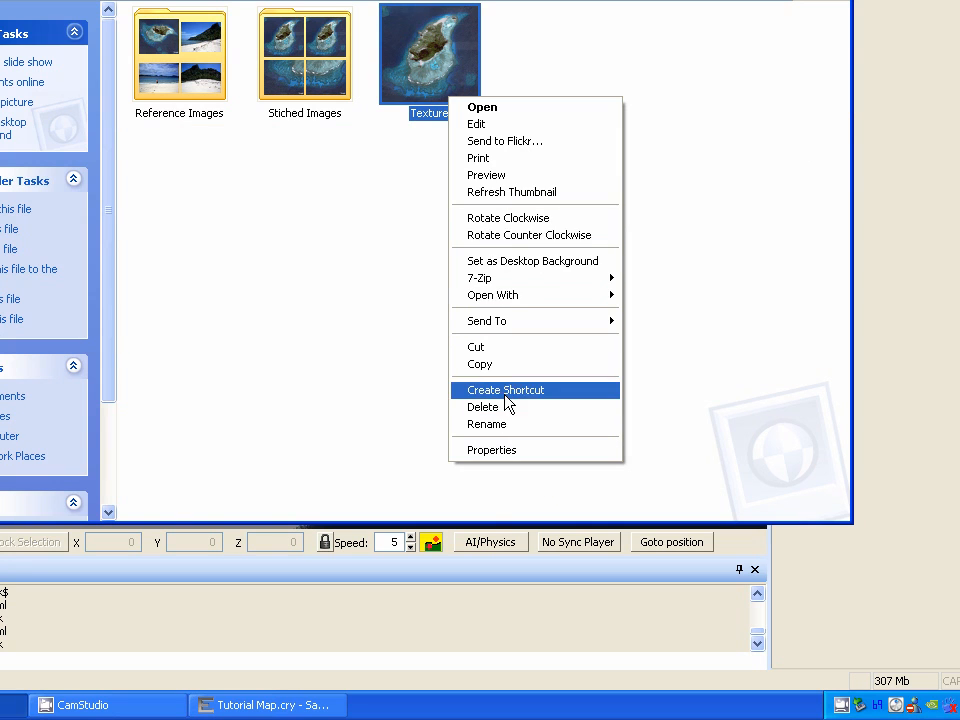
pyautogui.click(434, 37)
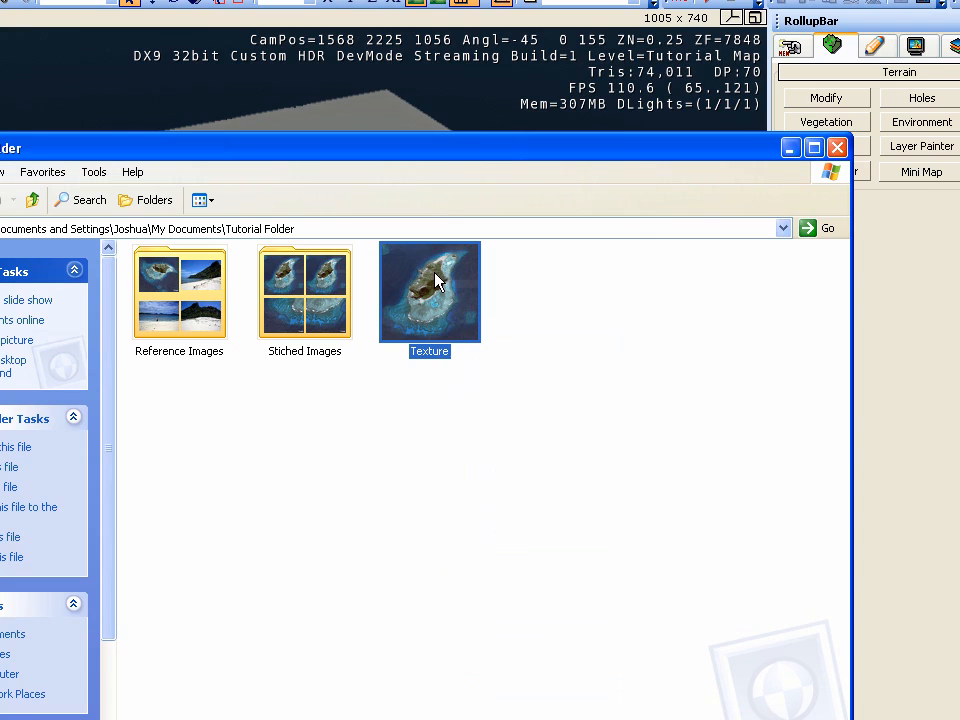
pyautogui.rightClick(433, 352)
pyautogui.click(466, 421)
pyautogui.click(479, 392)
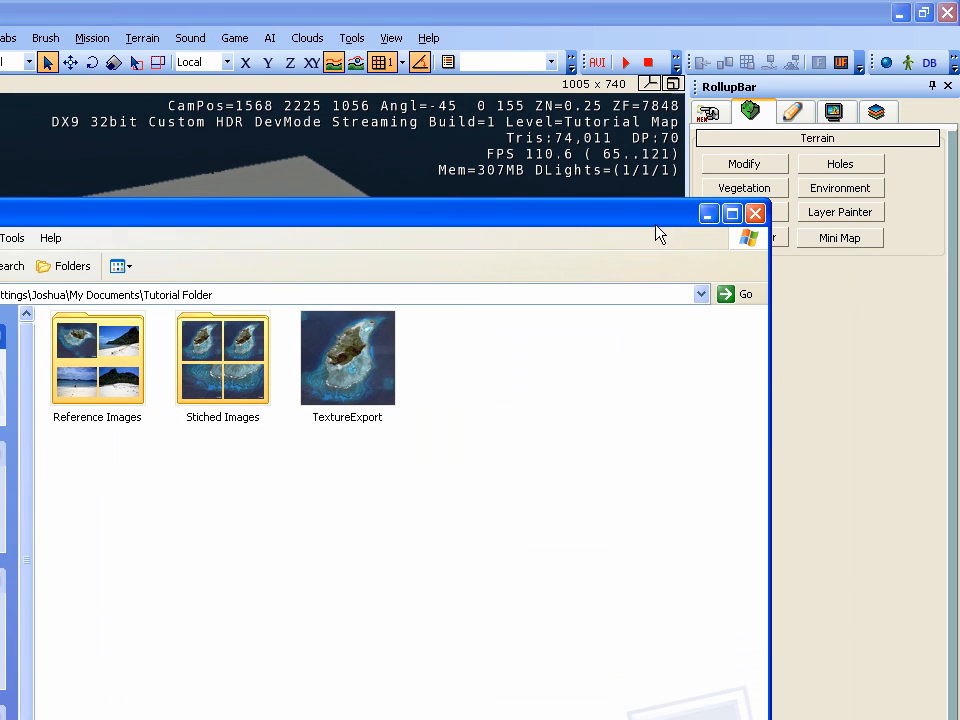
# Return to Sandbox 2, import the TextureExport image onto the selected terrain tiles, and close the terrain texture dialog.
pyautogui.click(708, 214)
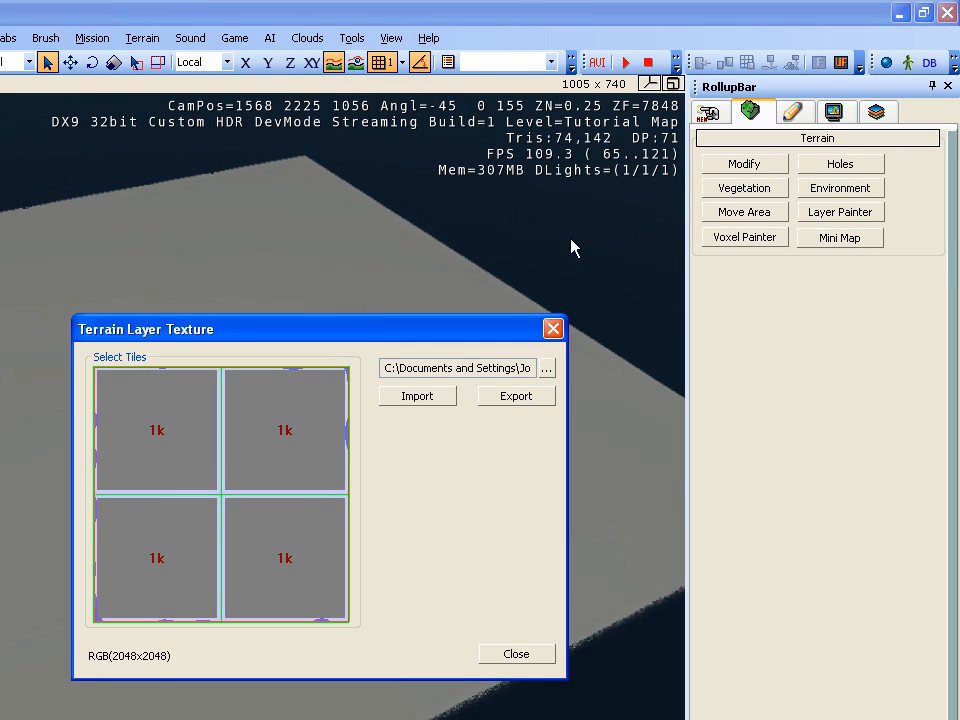
pyautogui.click(420, 398)
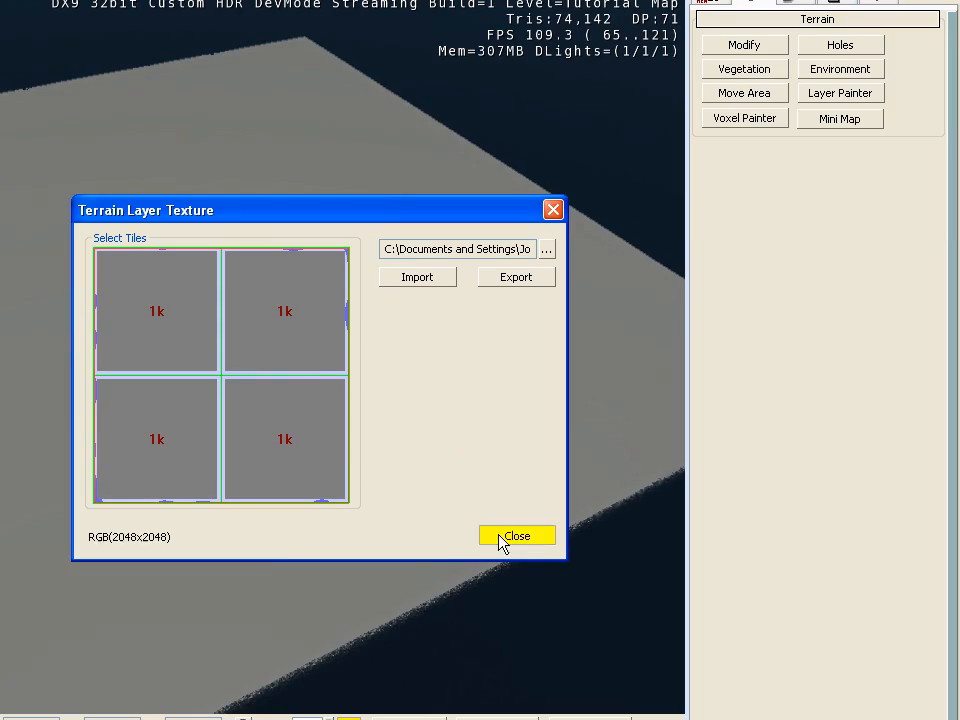
pyautogui.click(511, 536)
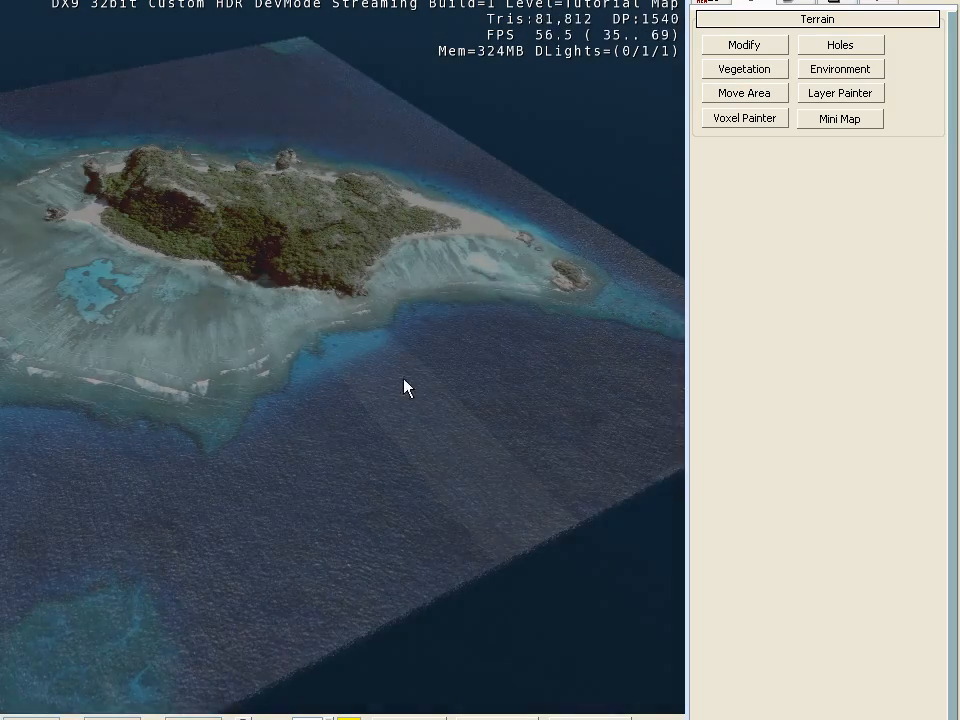
# Generate the surface texture at 4096 x 4096 without the High Quality option.
pyautogui.scroll(-5, 388, 375)
pyautogui.moveTo(389, 367); pyautogui.dragTo(336, 369, button='right')
pyautogui.click(24, 38)
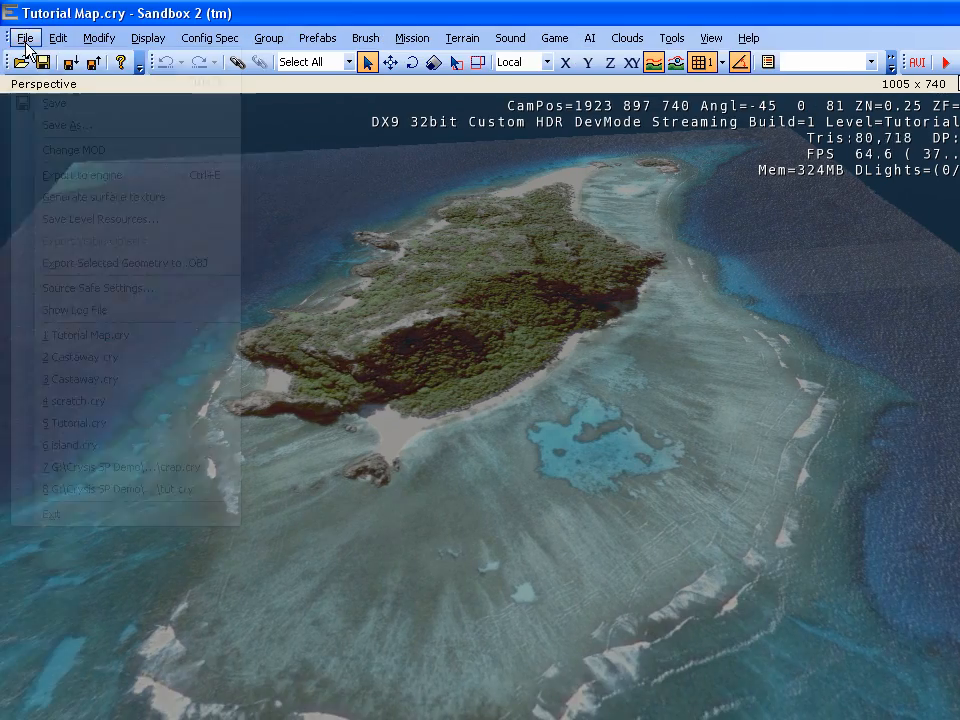
pyautogui.click(106, 197)
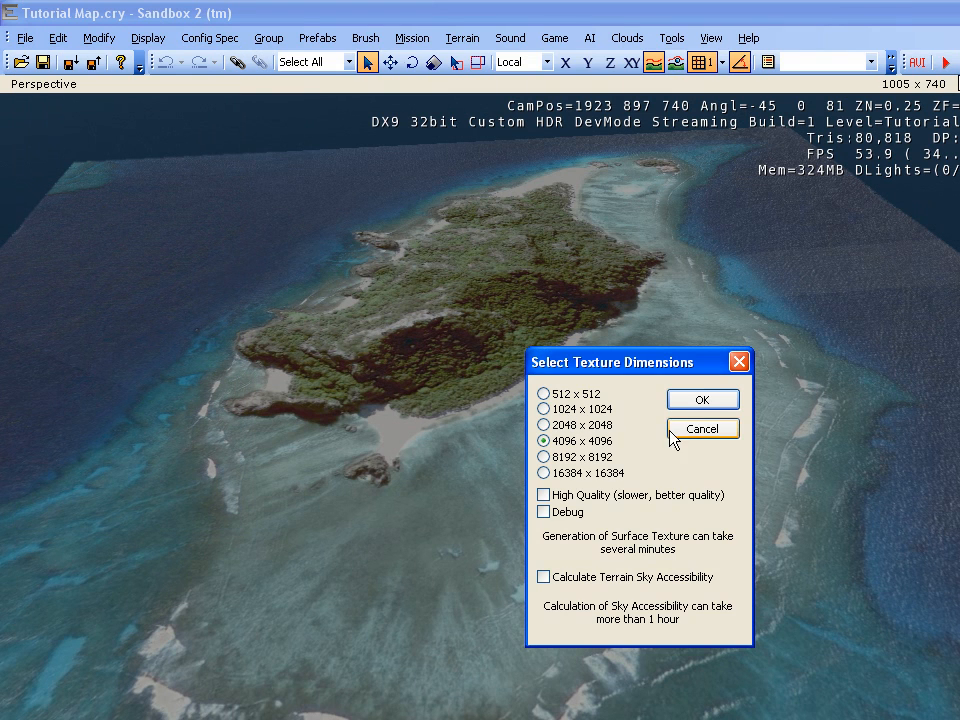
pyautogui.click(703, 400)
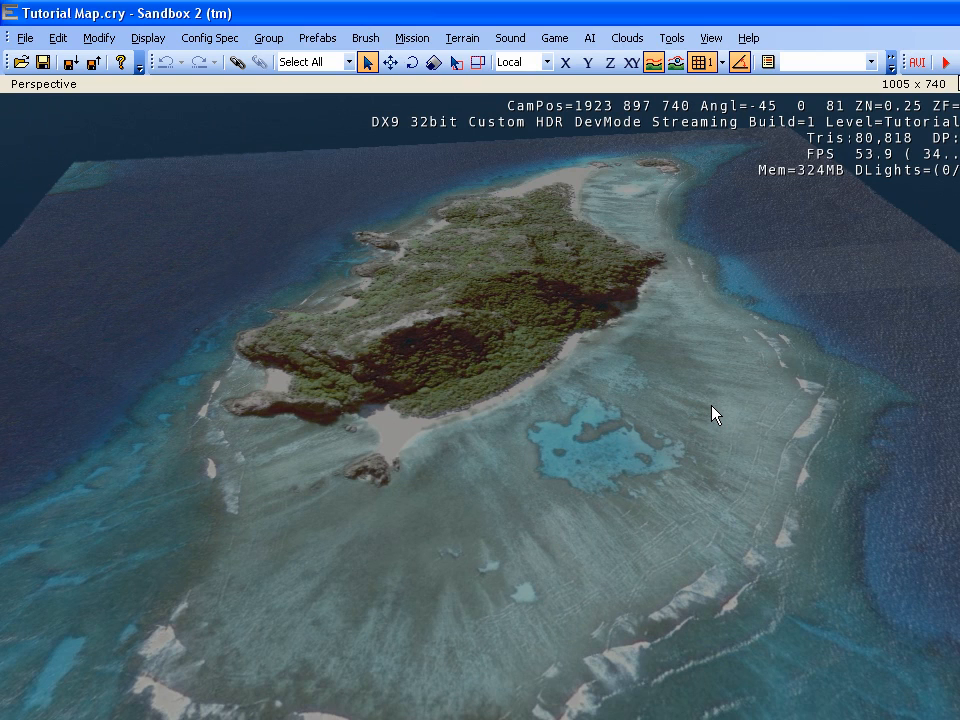
# Inspect the island's ground texture up close, then reimport the TextureExport image onto all four tiles and close the dialog.
pyautogui.press('w')
pyautogui.moveTo(711, 405)
pyautogui.mouseDown(button='right')
pyautogui.moveTo(724, 422)
pyautogui.moveTo(714, 411)
pyautogui.mouseUp(button='right')
pyautogui.press('w')
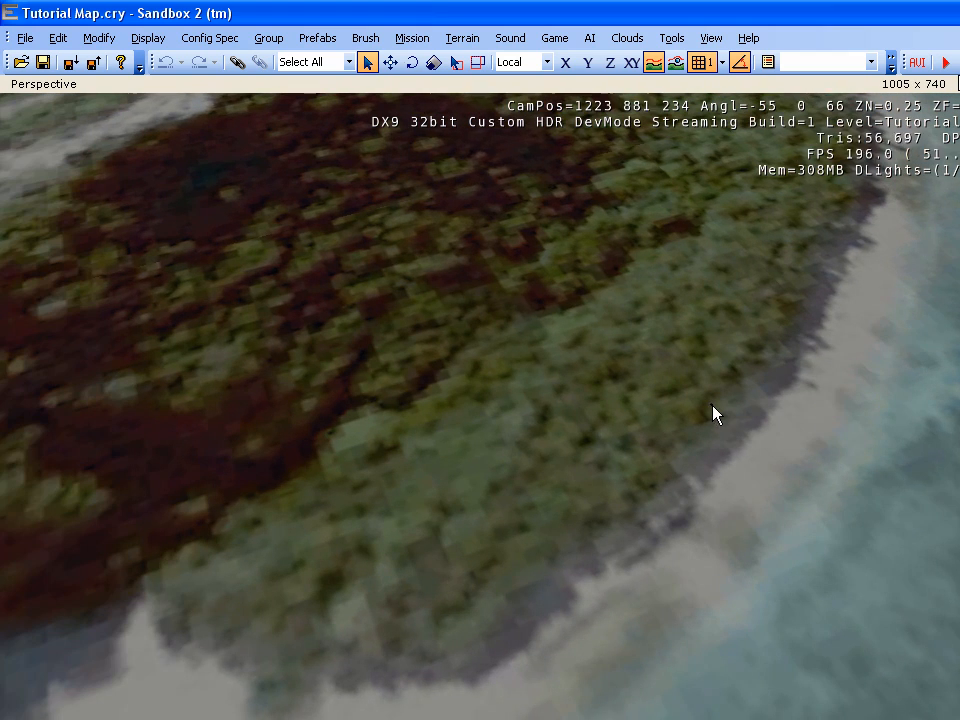
pyautogui.click(500, 149)
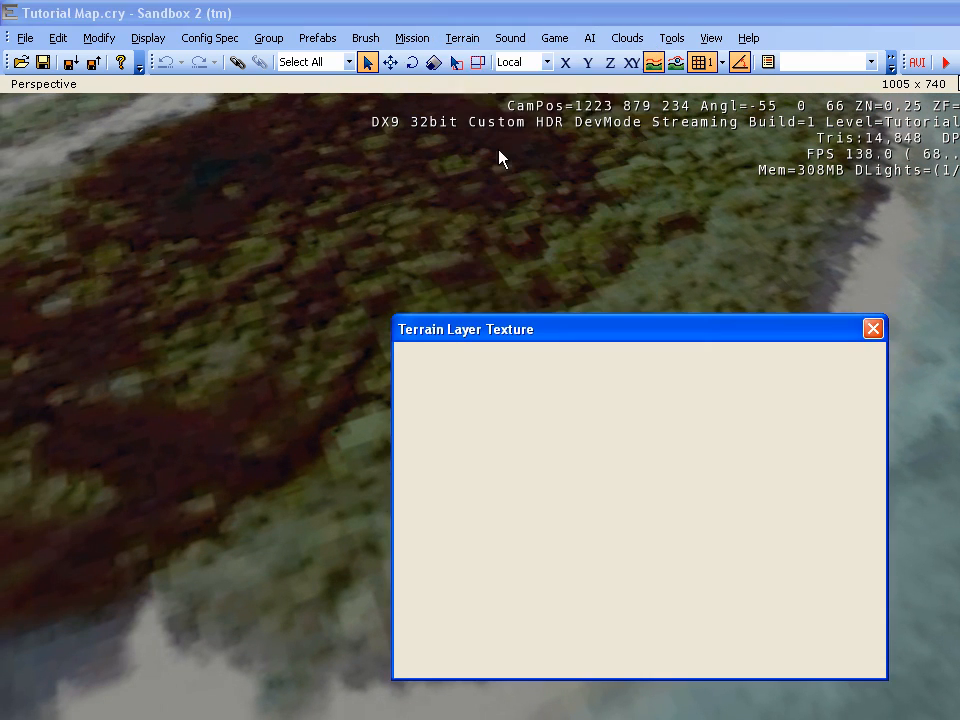
pyautogui.moveTo(480, 436); pyautogui.dragTo(602, 557)
pyautogui.click(733, 397)
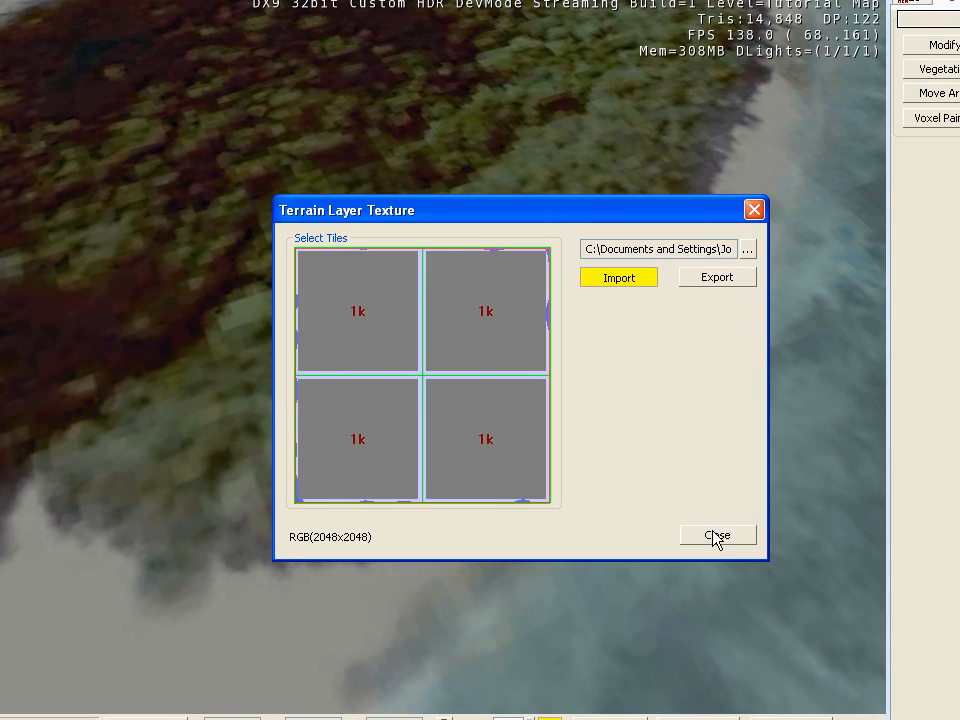
pyautogui.click(716, 535)
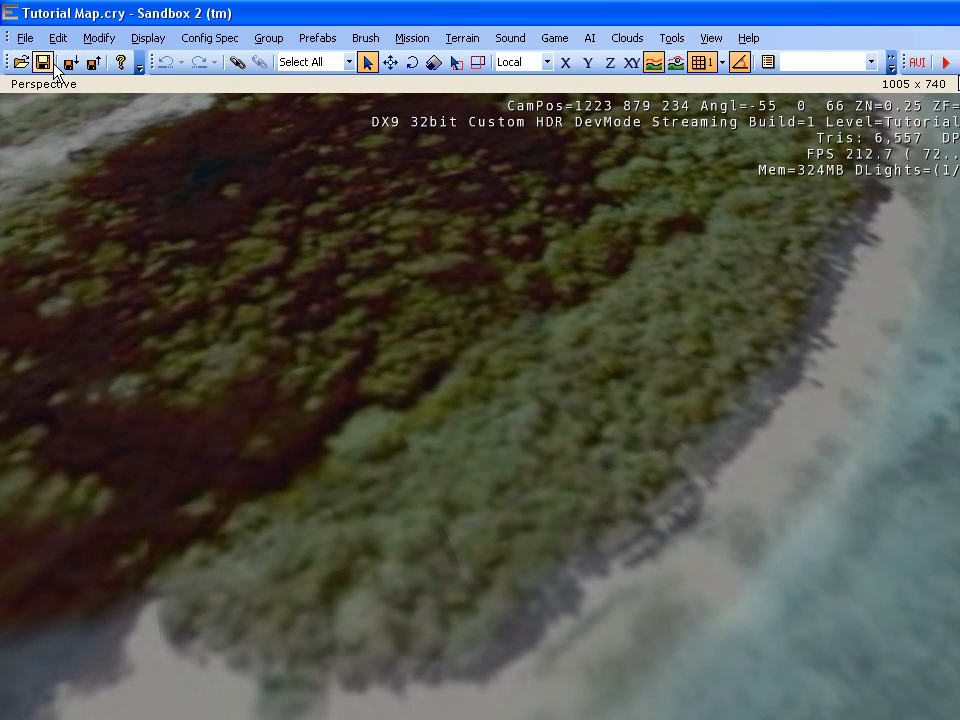
# Generate the surface texture at 4096 x 4096 with the High Quality option enabled.
pyautogui.click(25, 38)
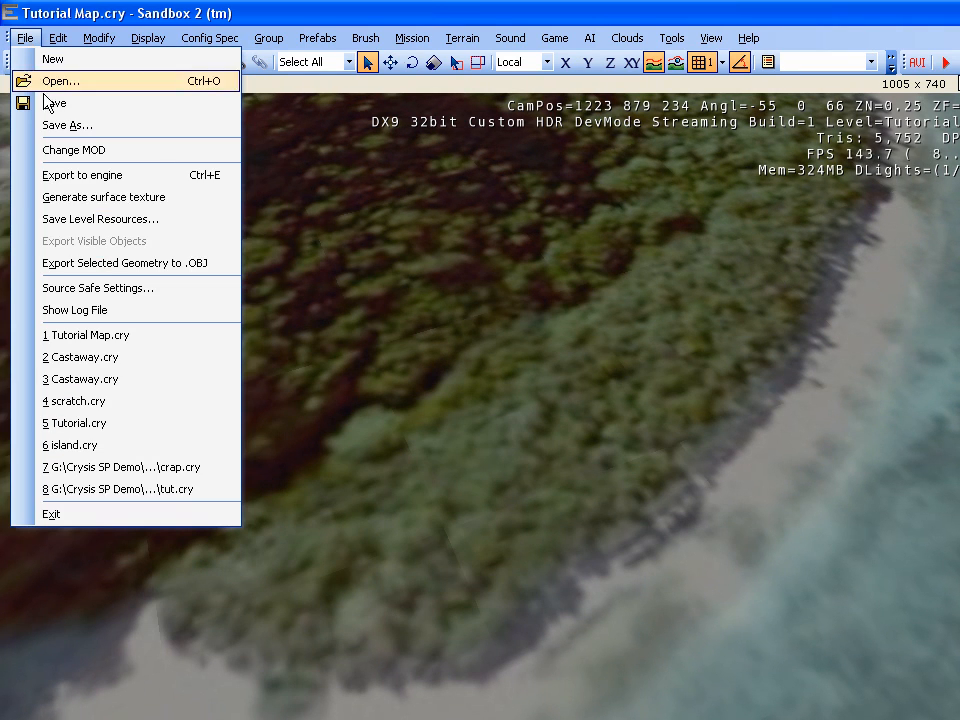
pyautogui.click(101, 198)
pyautogui.click(604, 496)
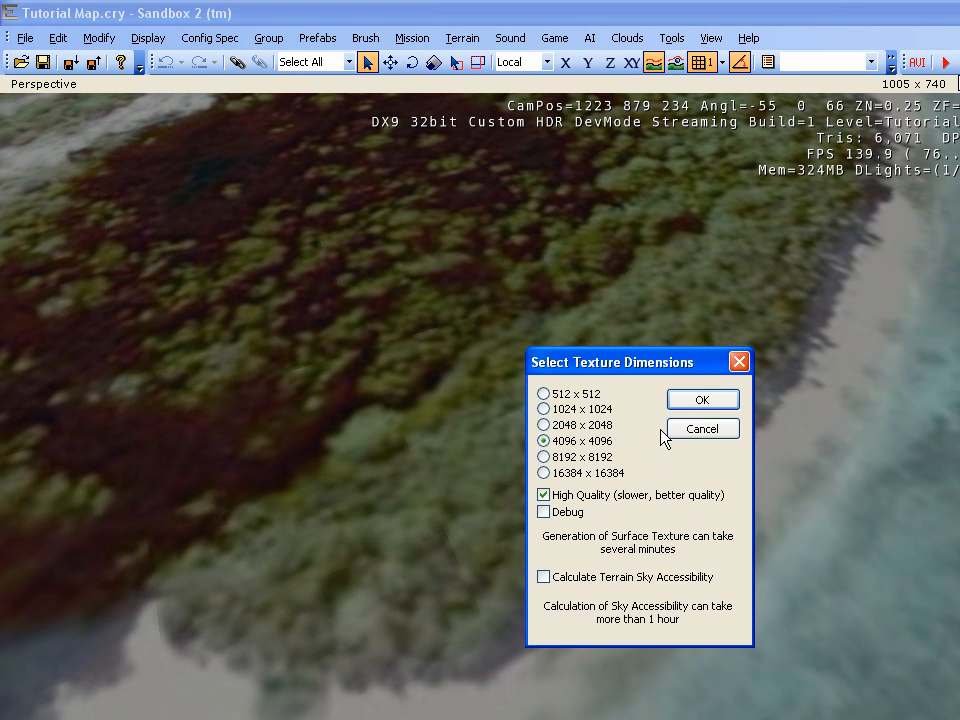
pyautogui.click(690, 405)
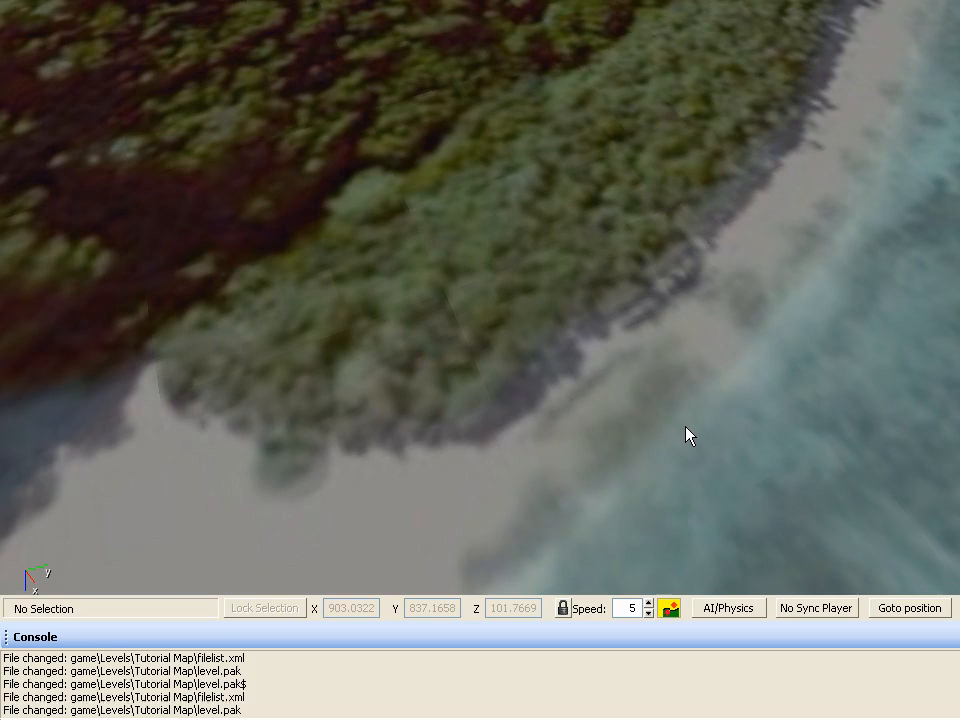